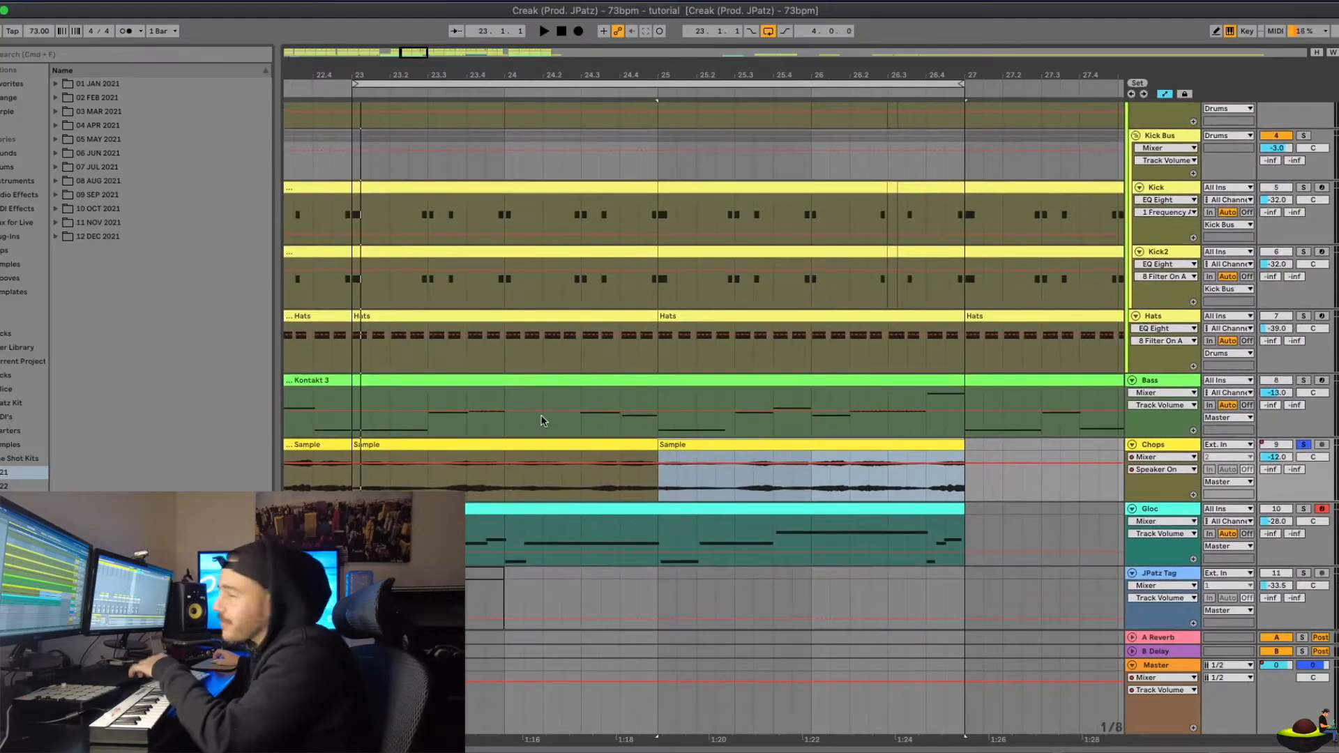
Select the Break clip at bar 23 and play the soloed break to hear its drum pattern.
scroll(604, 409, up, 3)
scroll(605, 410, up, 2)
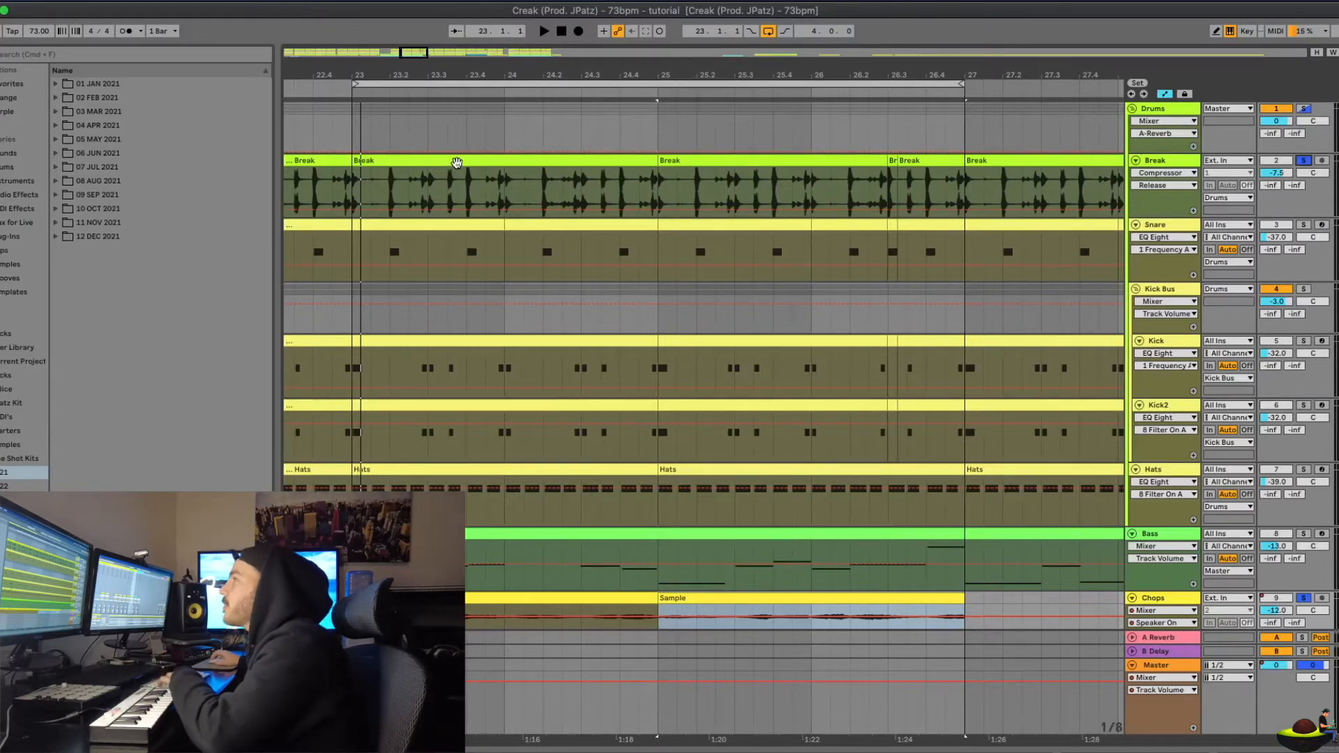
key(space)
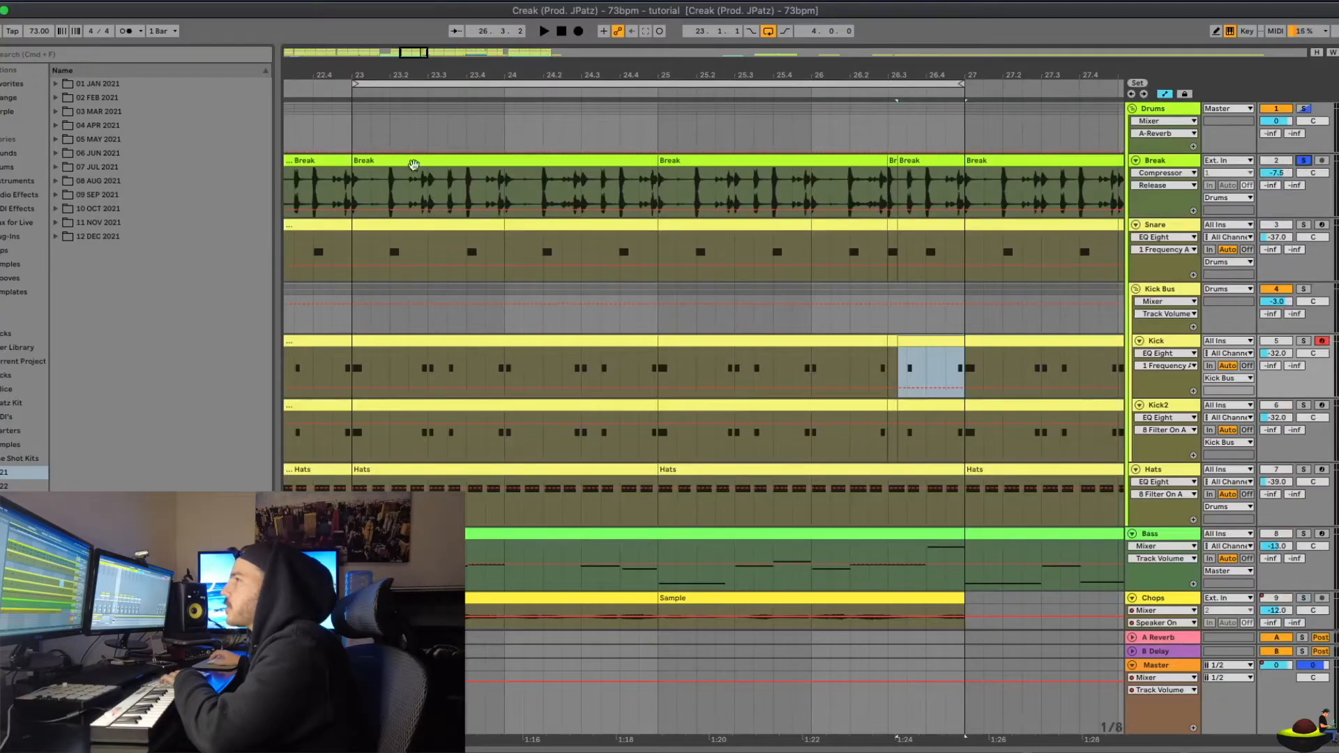
click(418, 161)
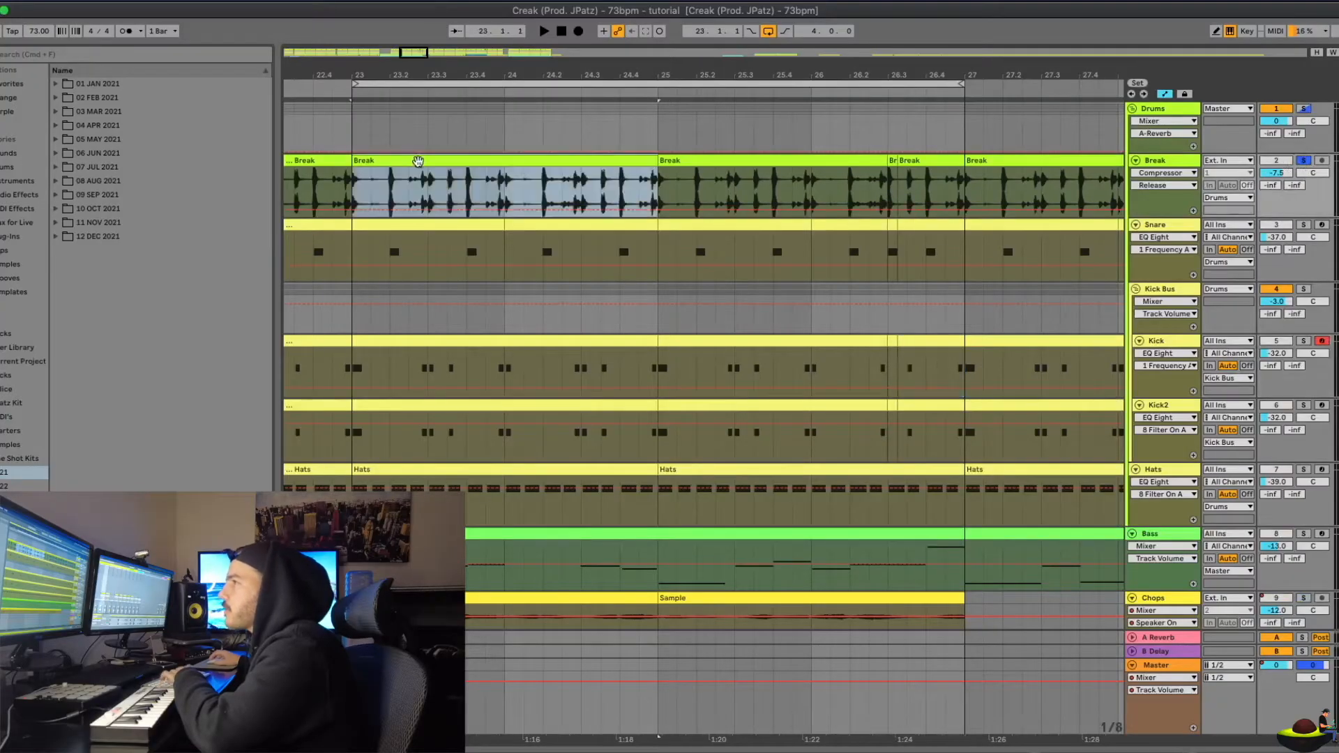
key(space)
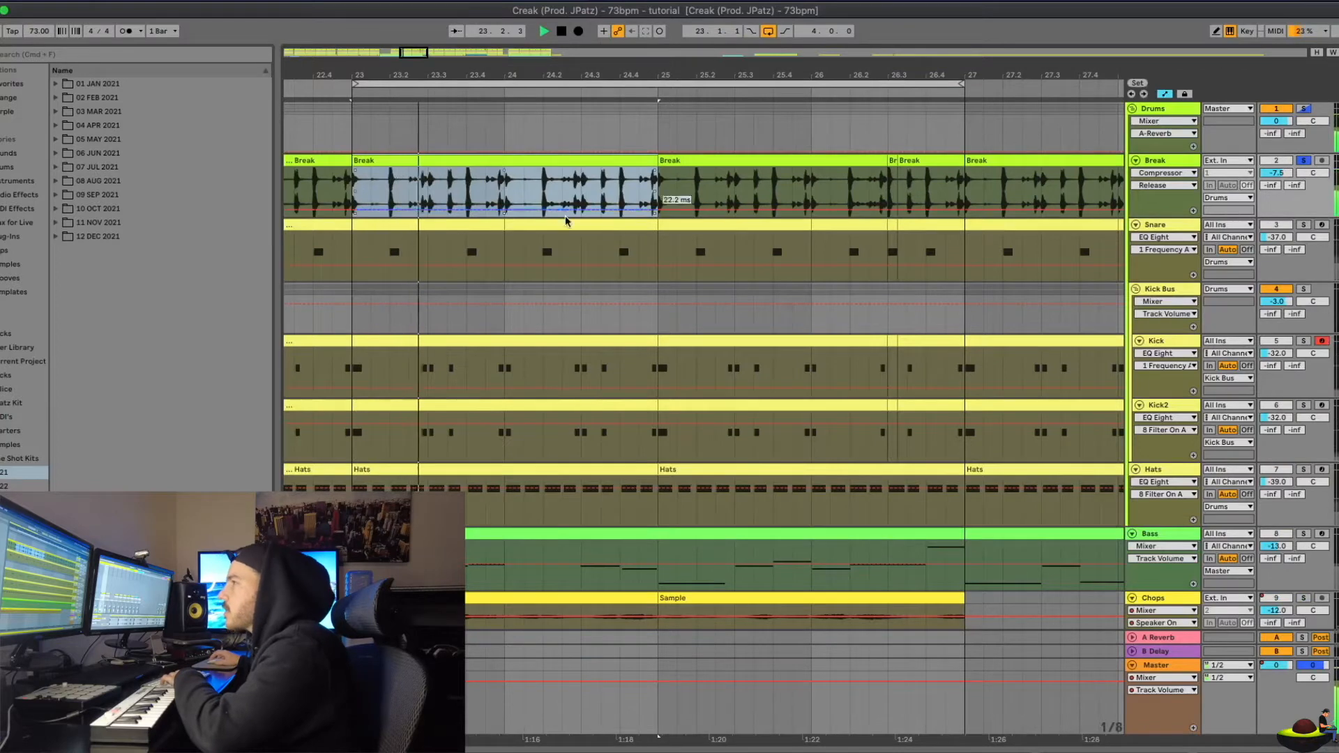
key(space)
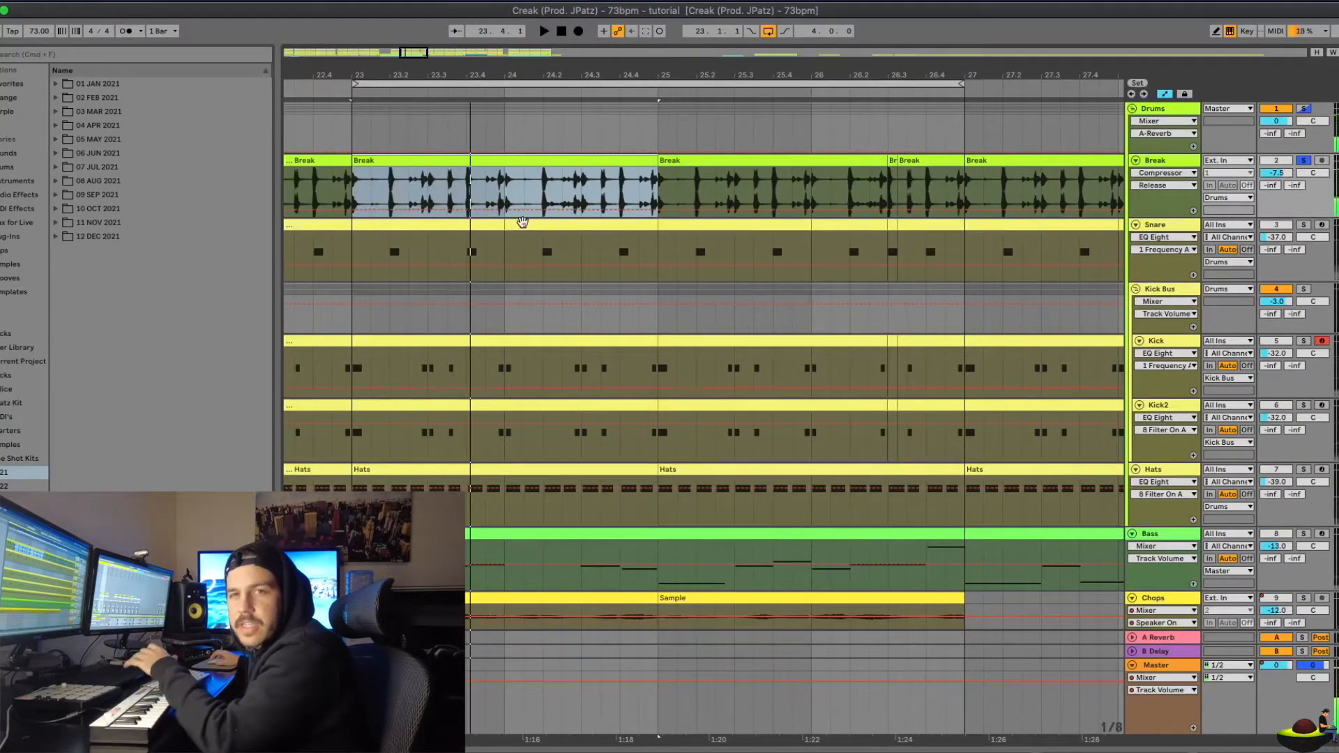
Solo the Kick track and try recording a new kick pattern from bar 23 over its deactivated clips.
click(1302, 342)
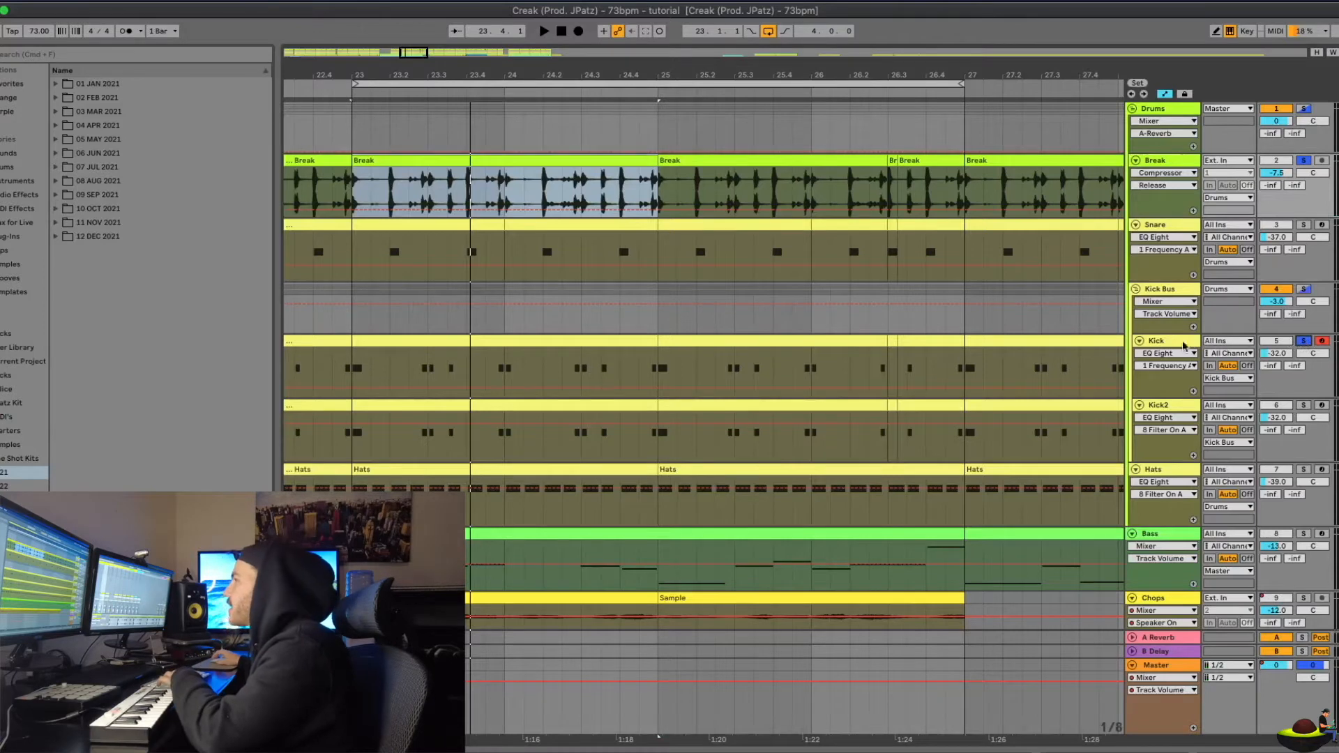
click(687, 343)
shift+click(585, 340)
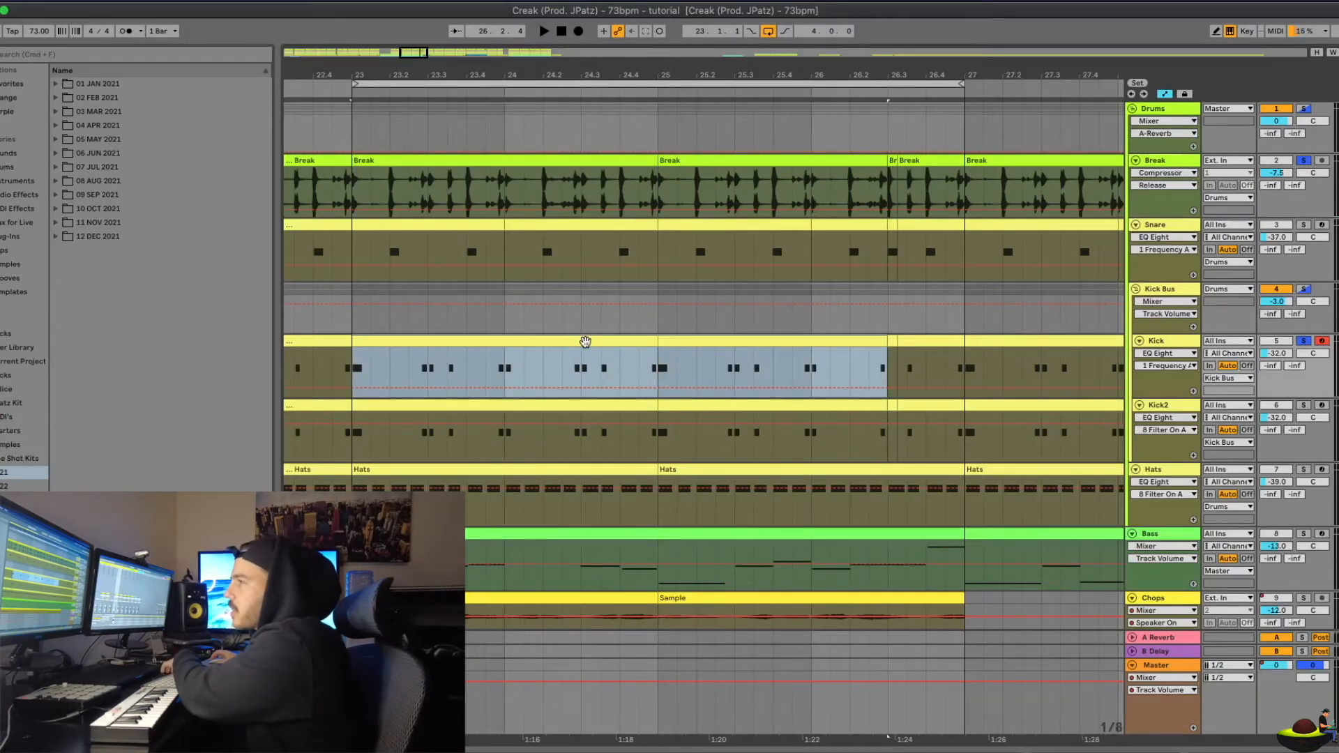
key(0)
click(578, 31)
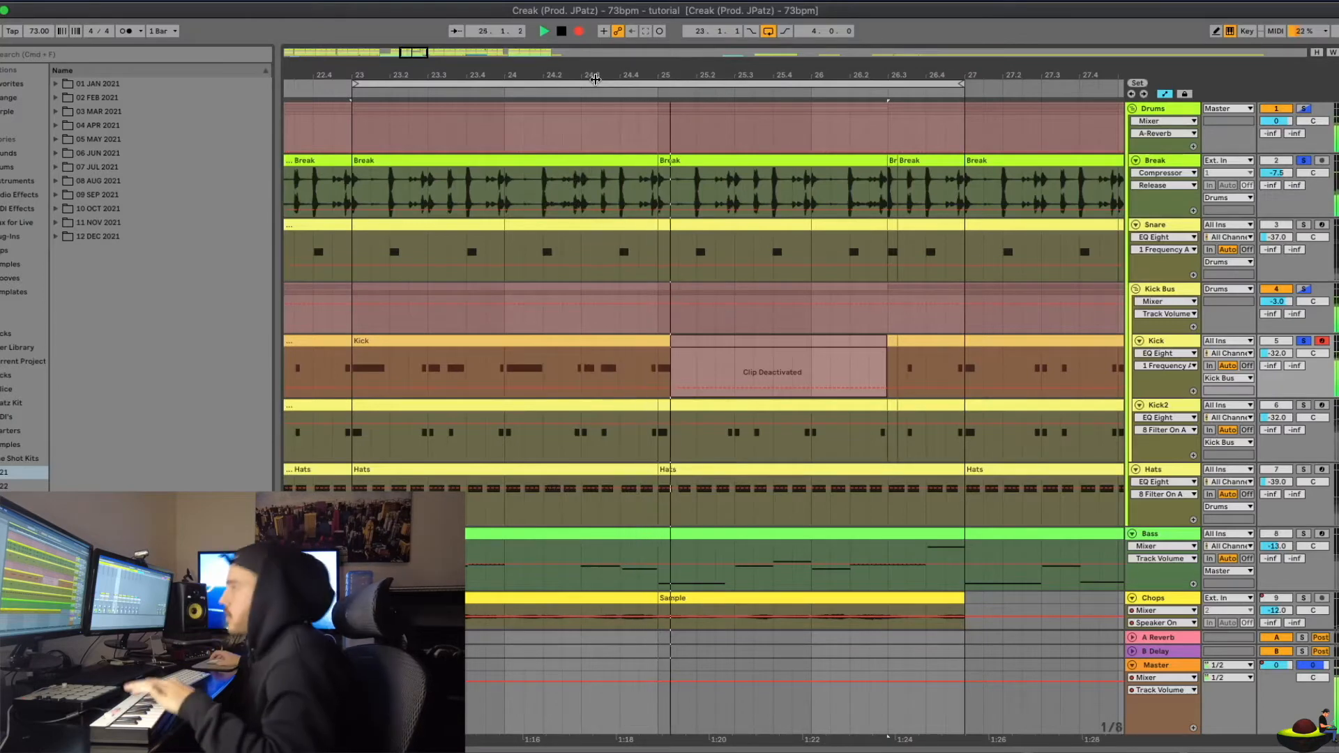
key(space)
key(super+z)
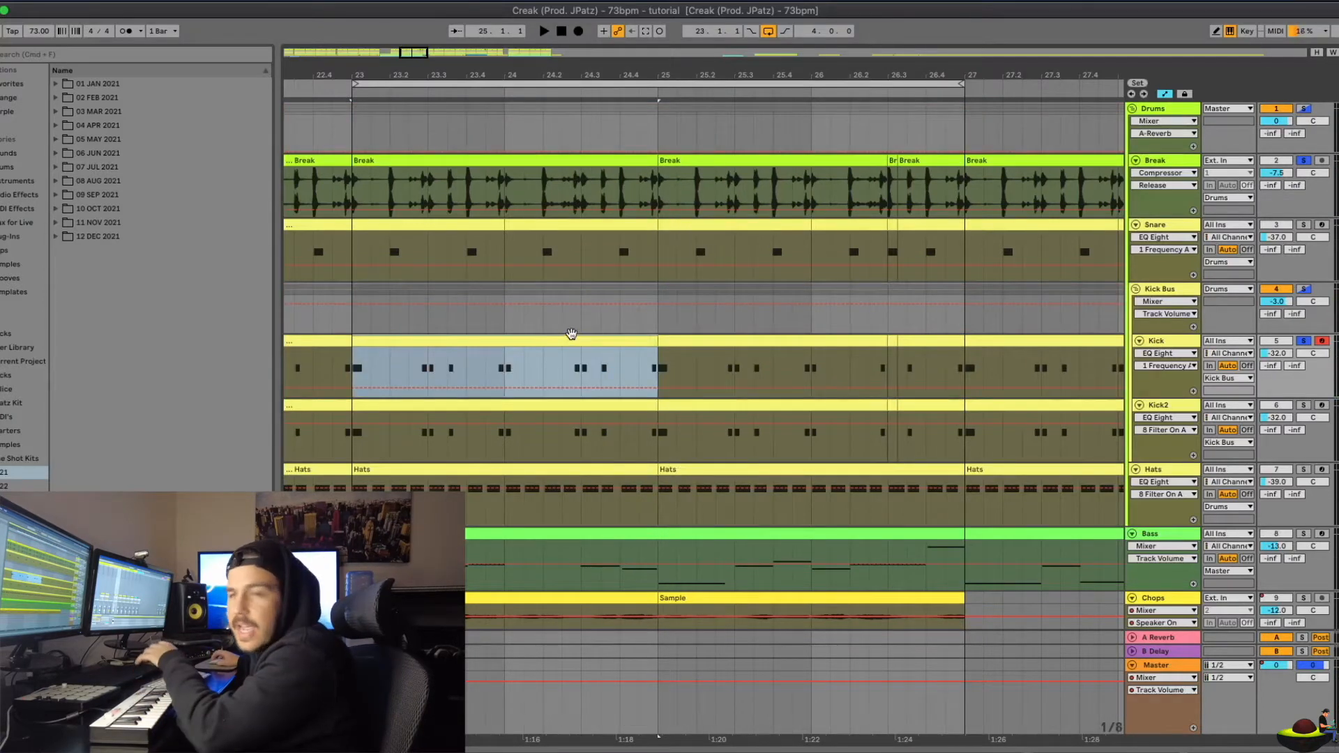
Solo Kick2 and play its clip from bar 23, and solo Kick to listen to that layer as well.
shift+click(918, 340)
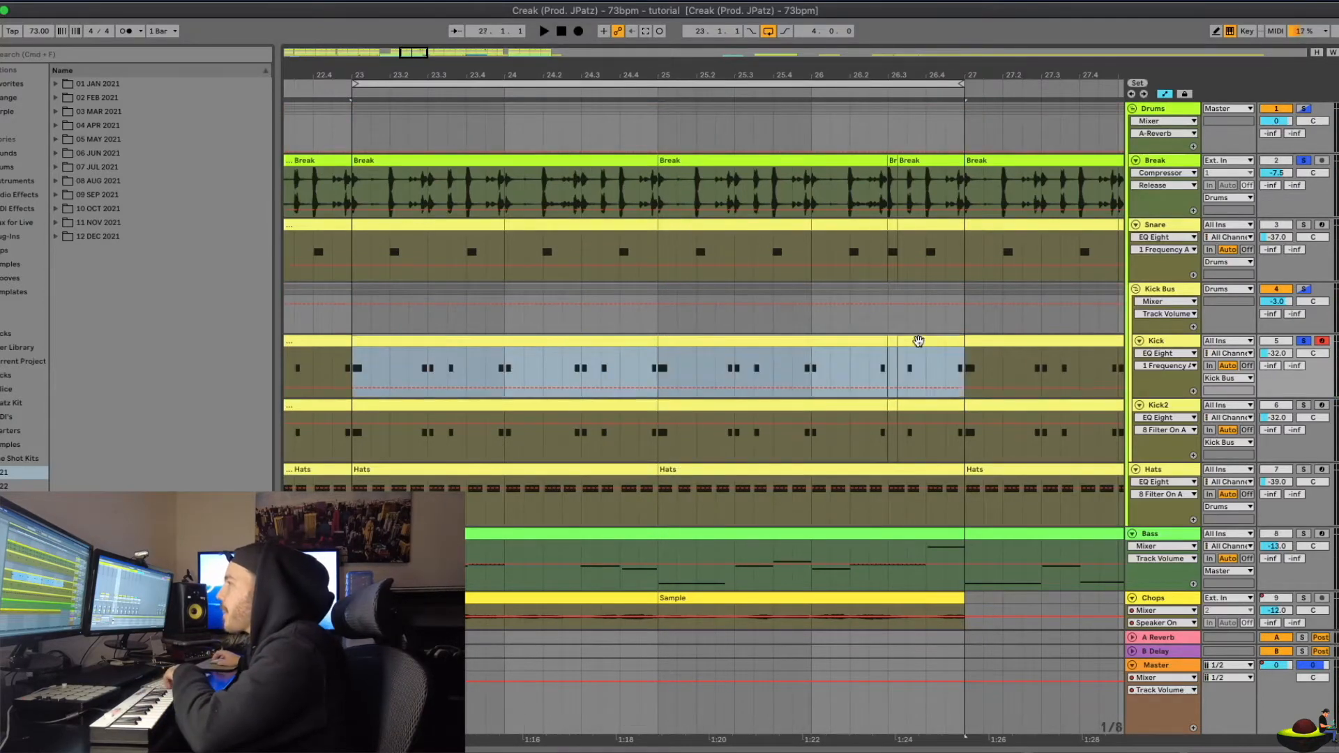
click(1303, 405)
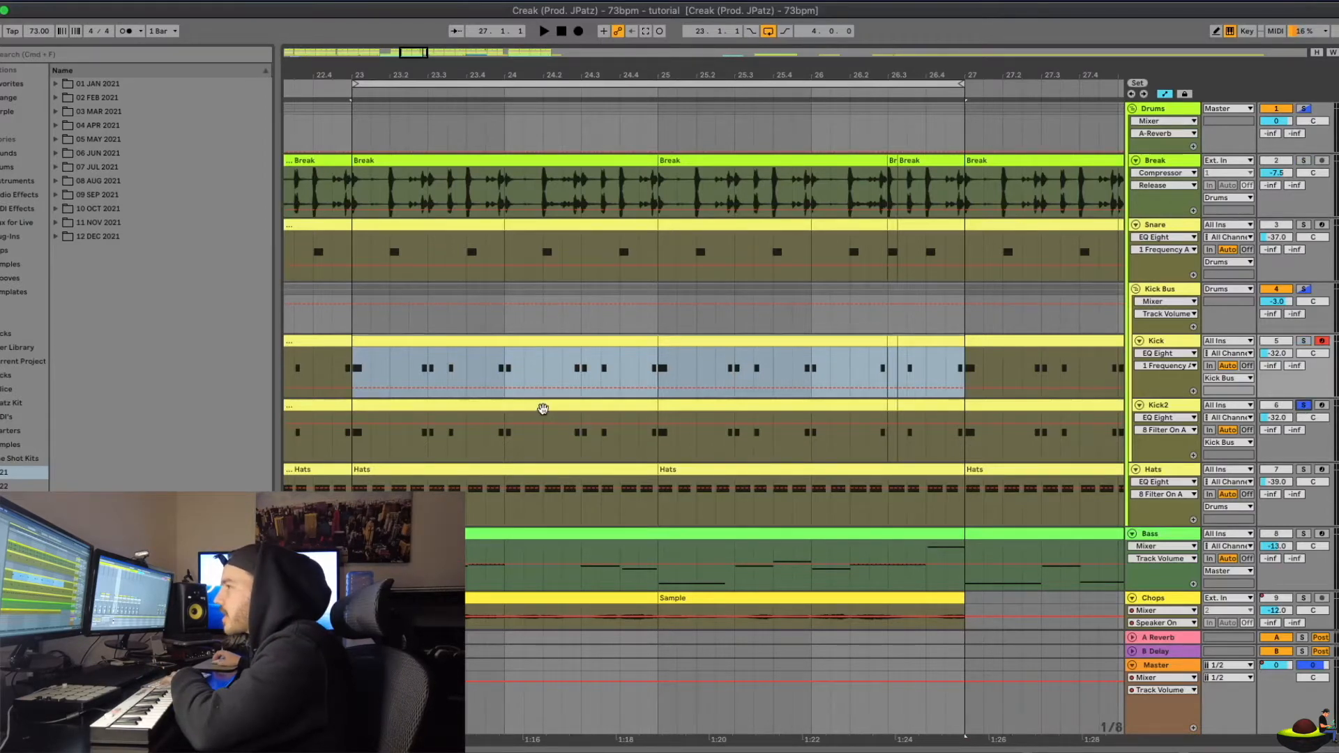
click(543, 409)
key(space)
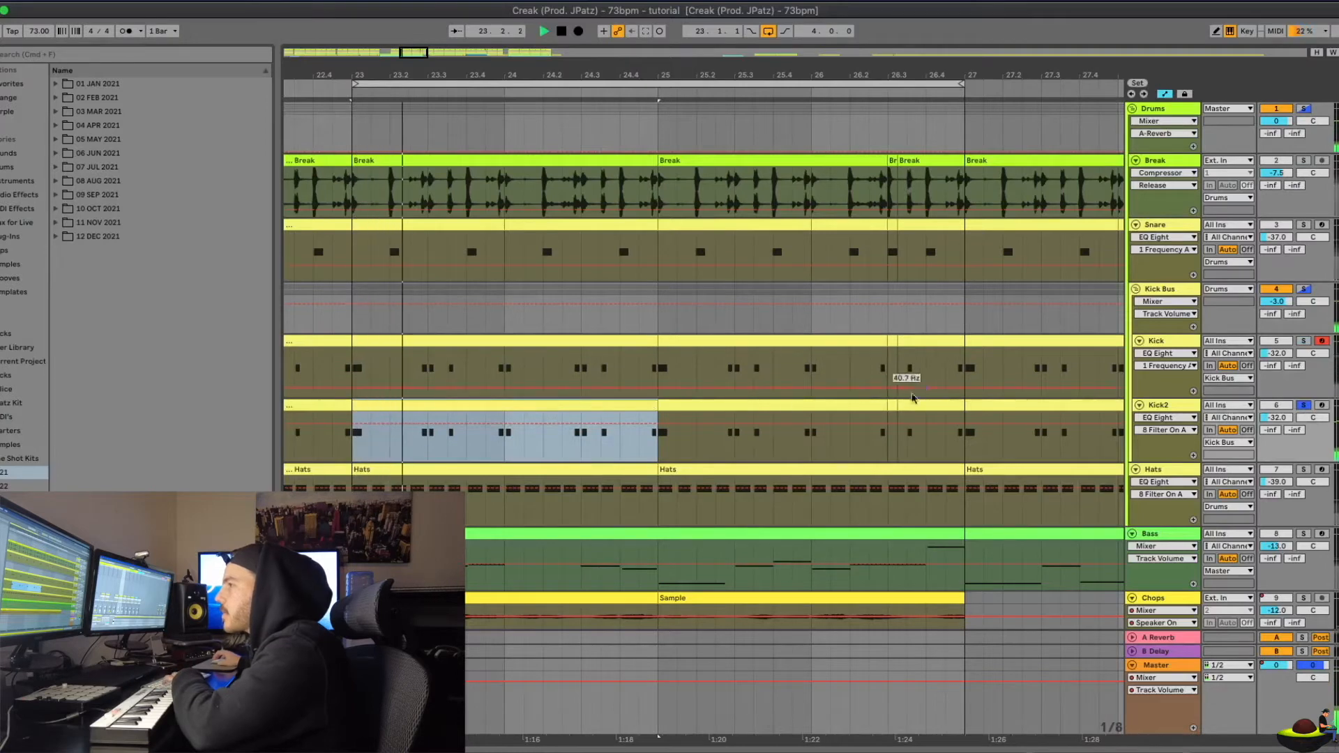
click(1302, 341)
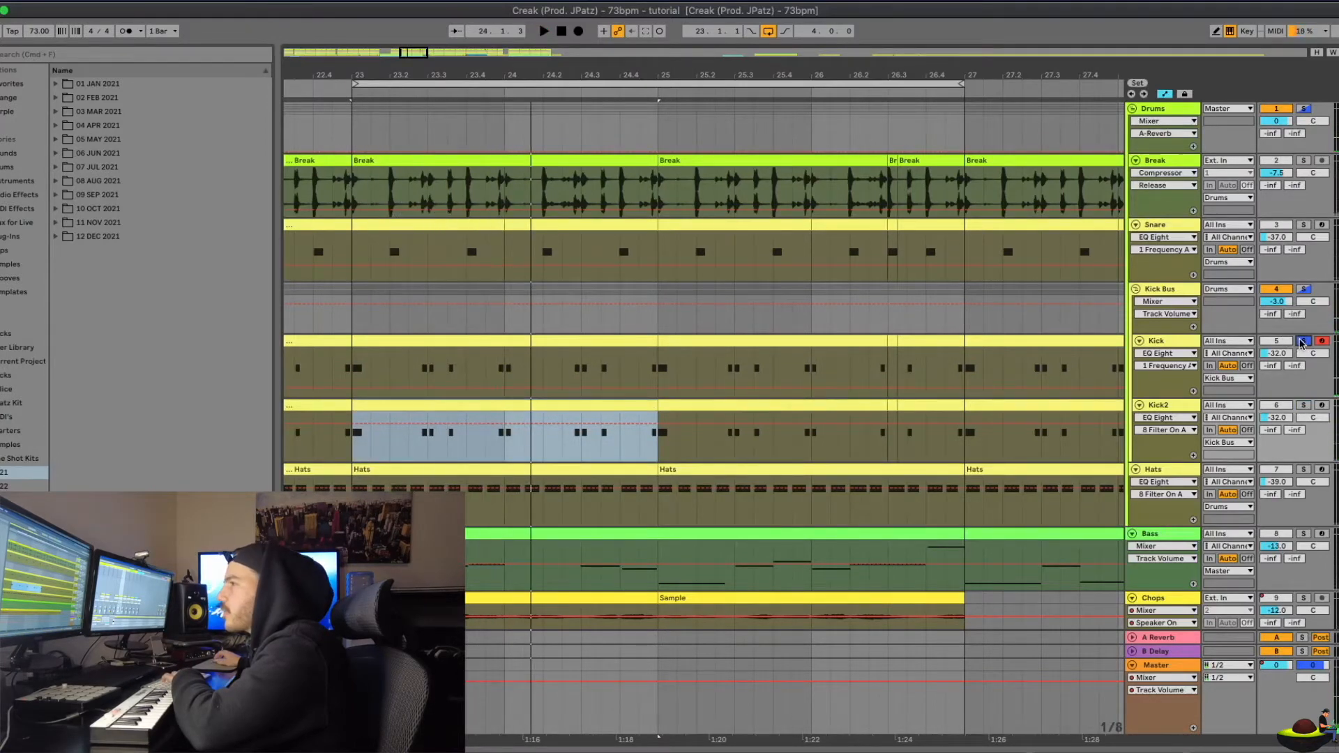
key(space)
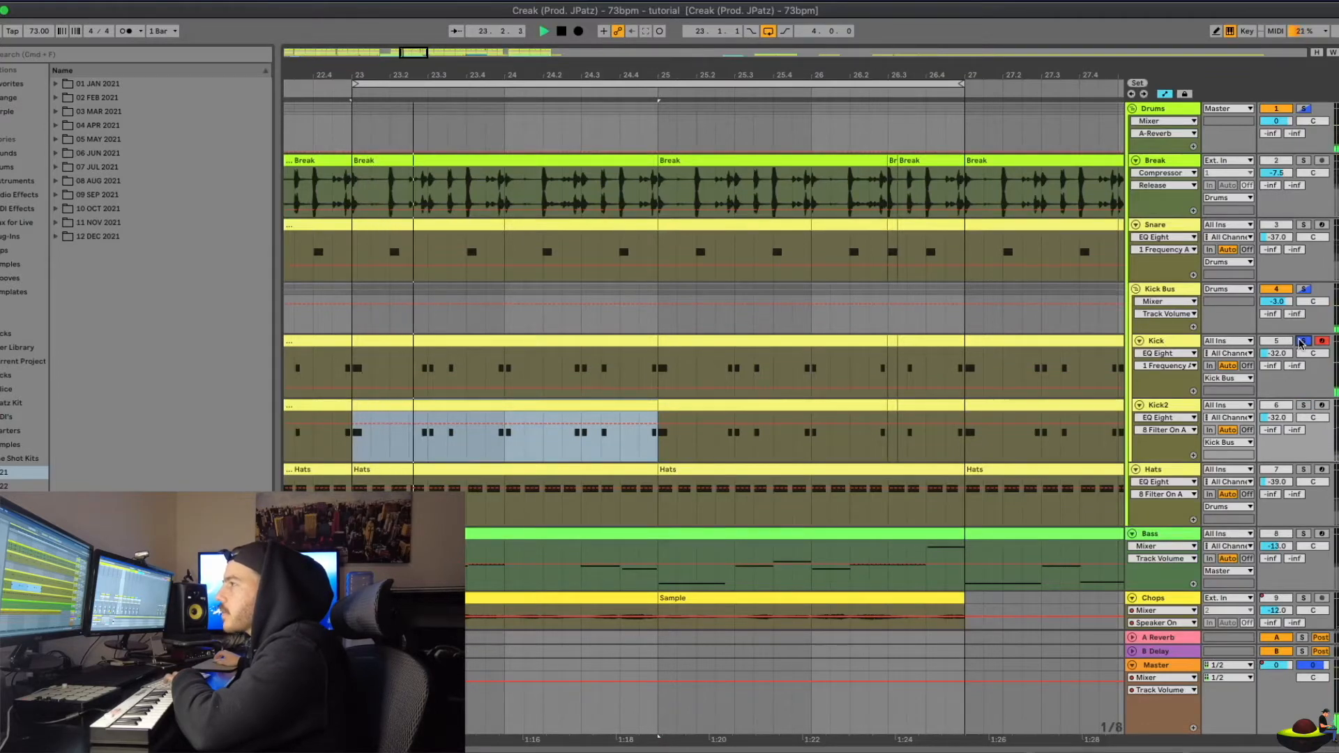
key(space)
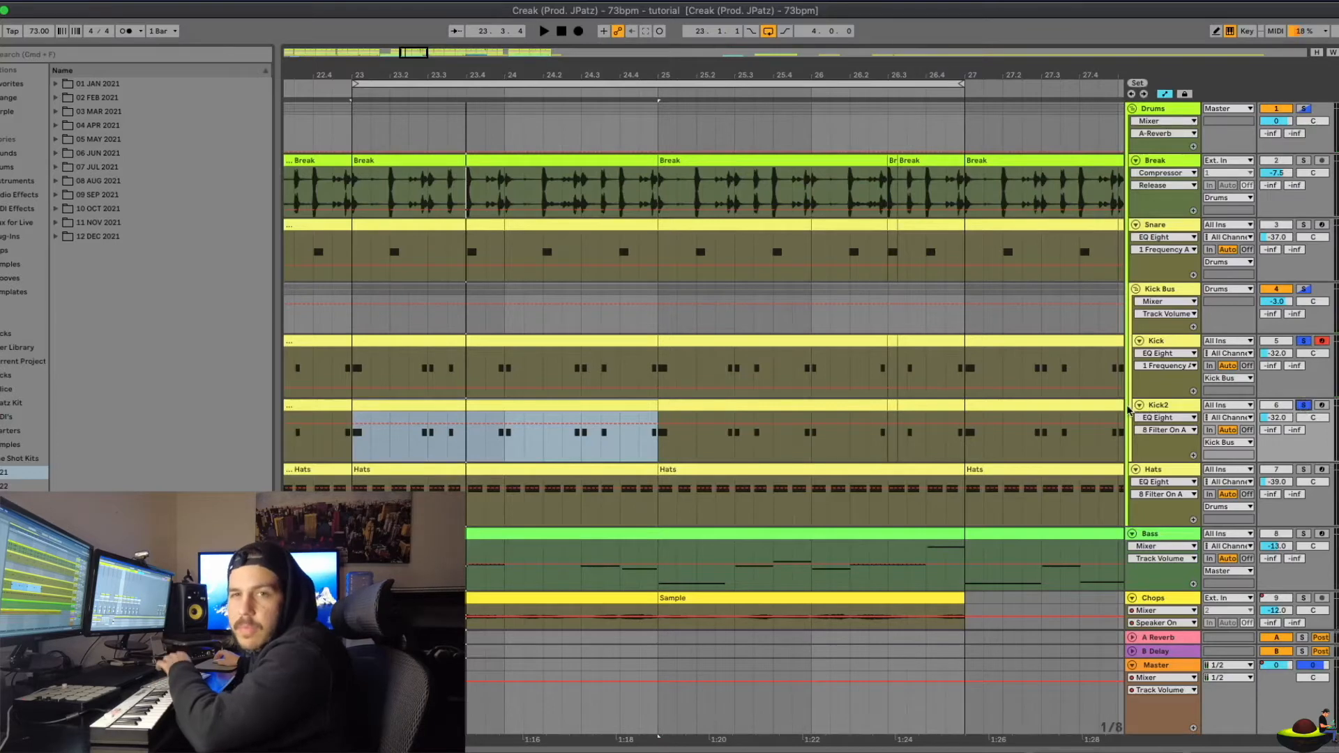
Examine the EQ Eight settings in the device chains of the Kick and Kick2 tracks.
double_click(1161, 345)
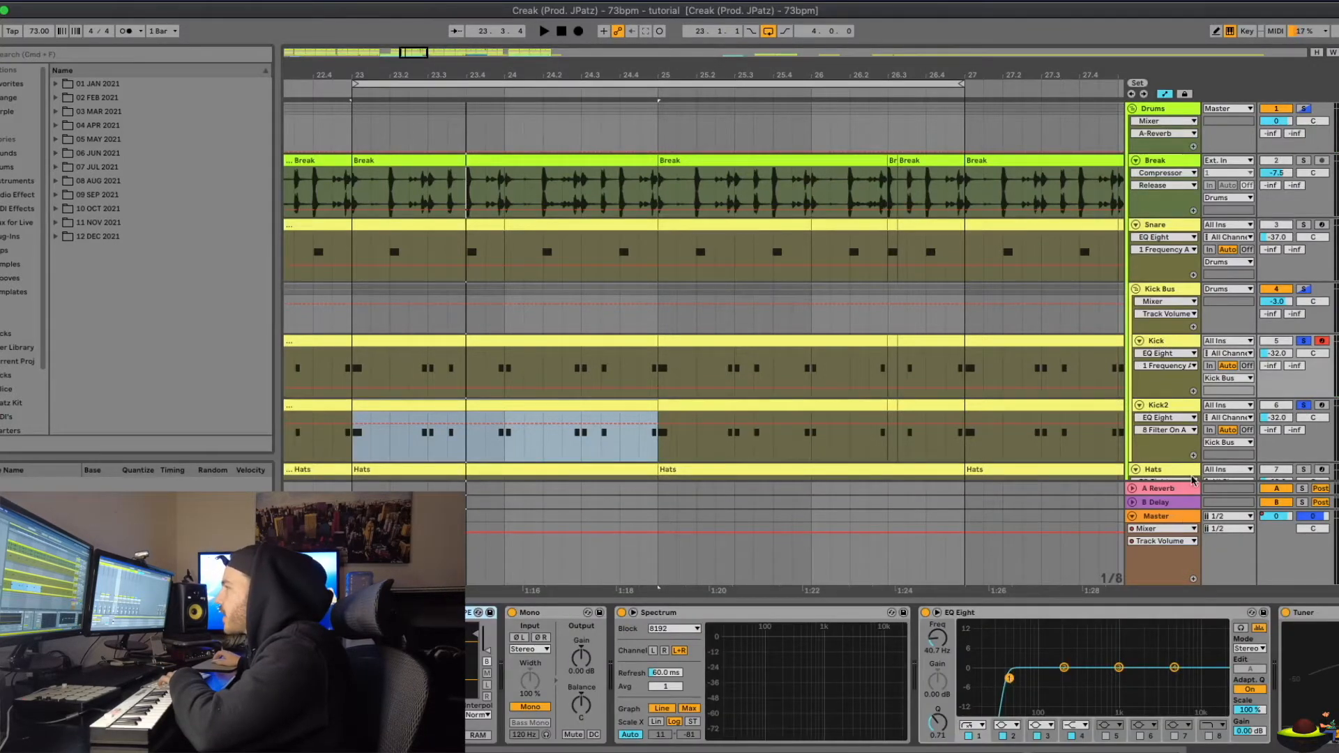
click(1169, 412)
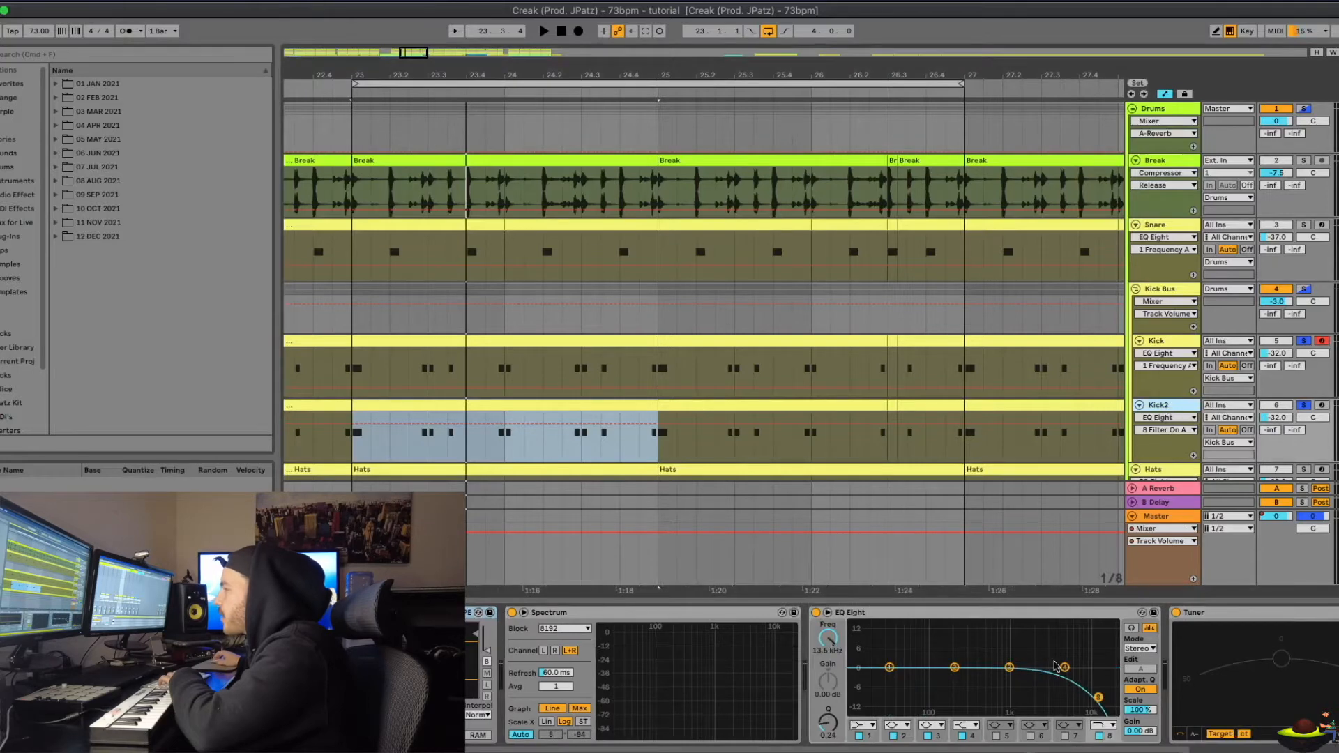
Compare the soloed Break from bar 23 with and without the Kick Bus by toggling the bus solo between playbacks.
click(1302, 289)
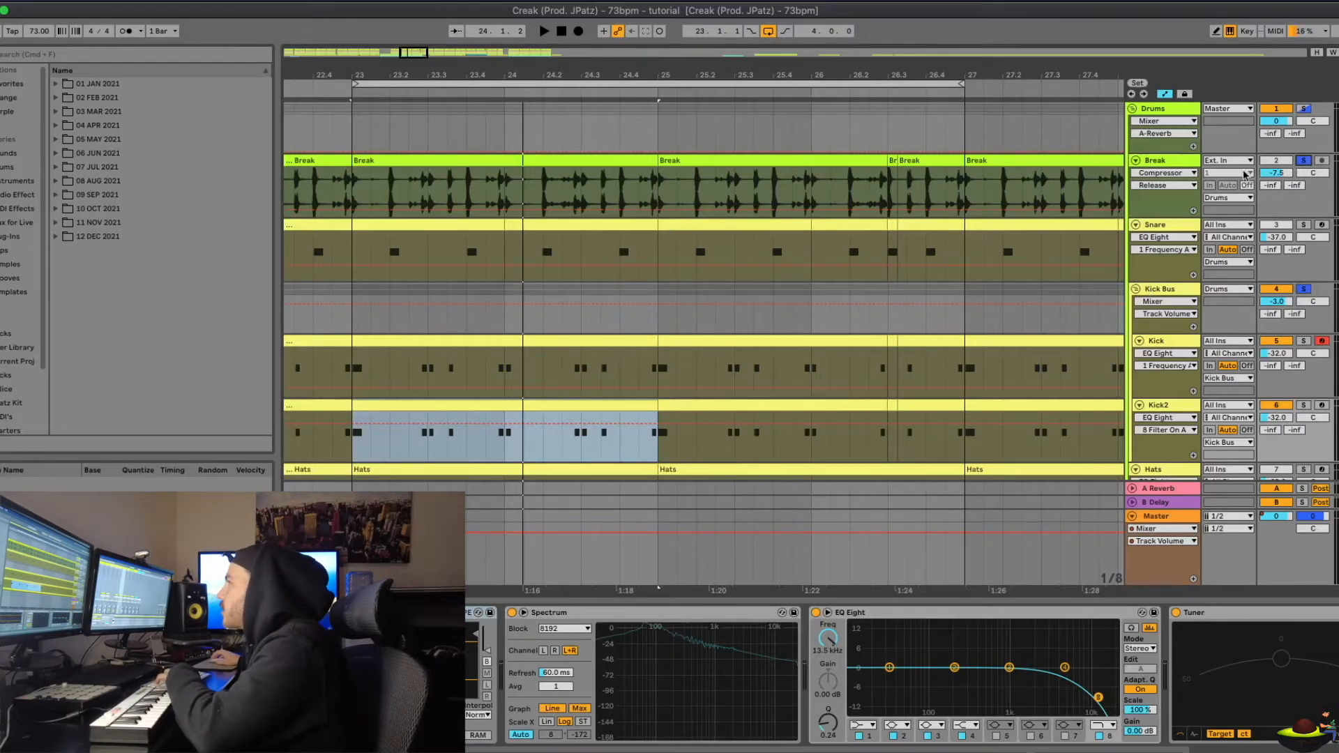
key(space)
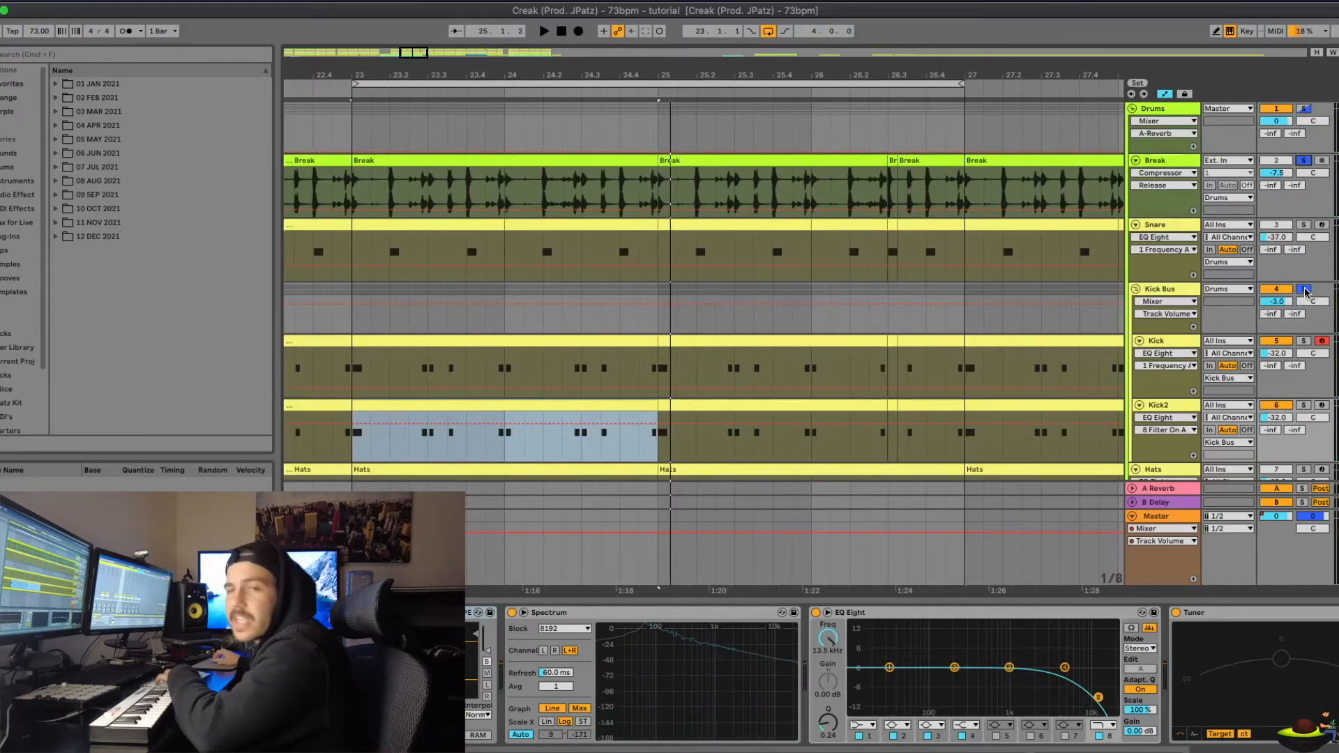
click(1306, 292)
key(space)
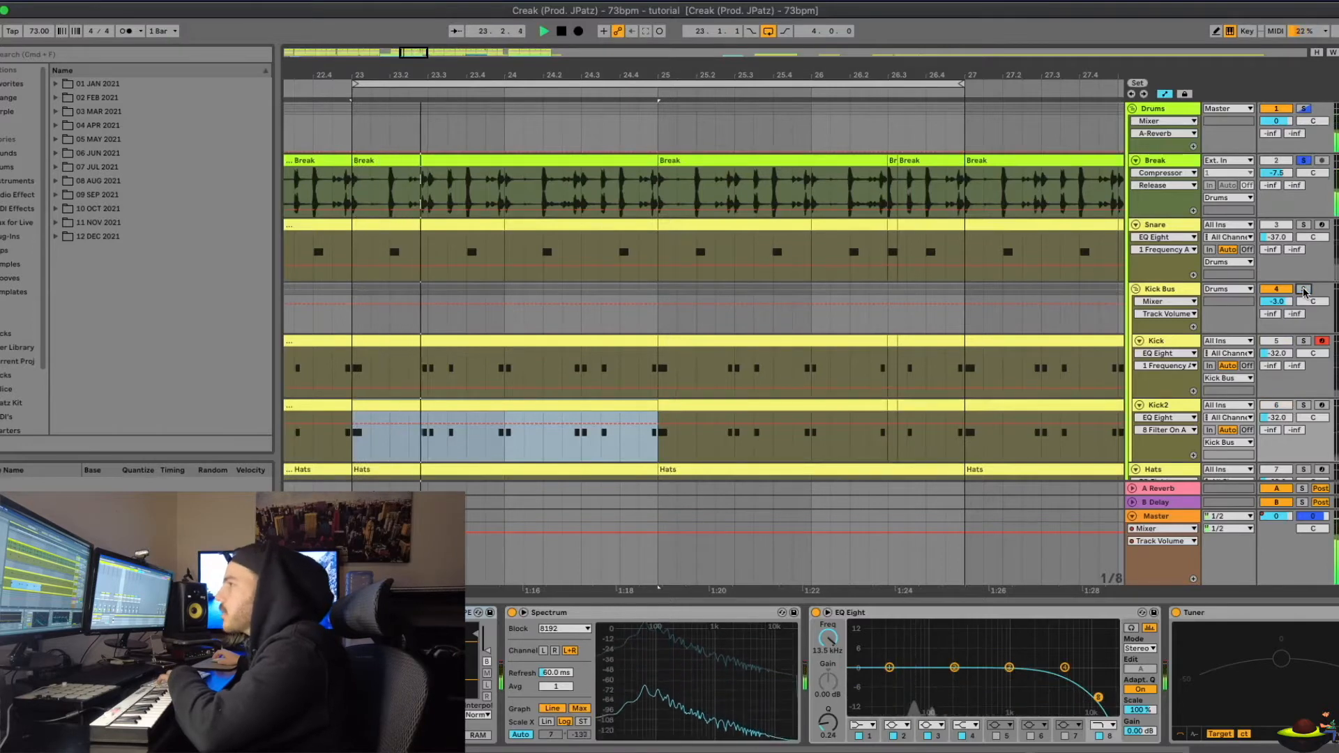
click(1303, 291)
key(space)
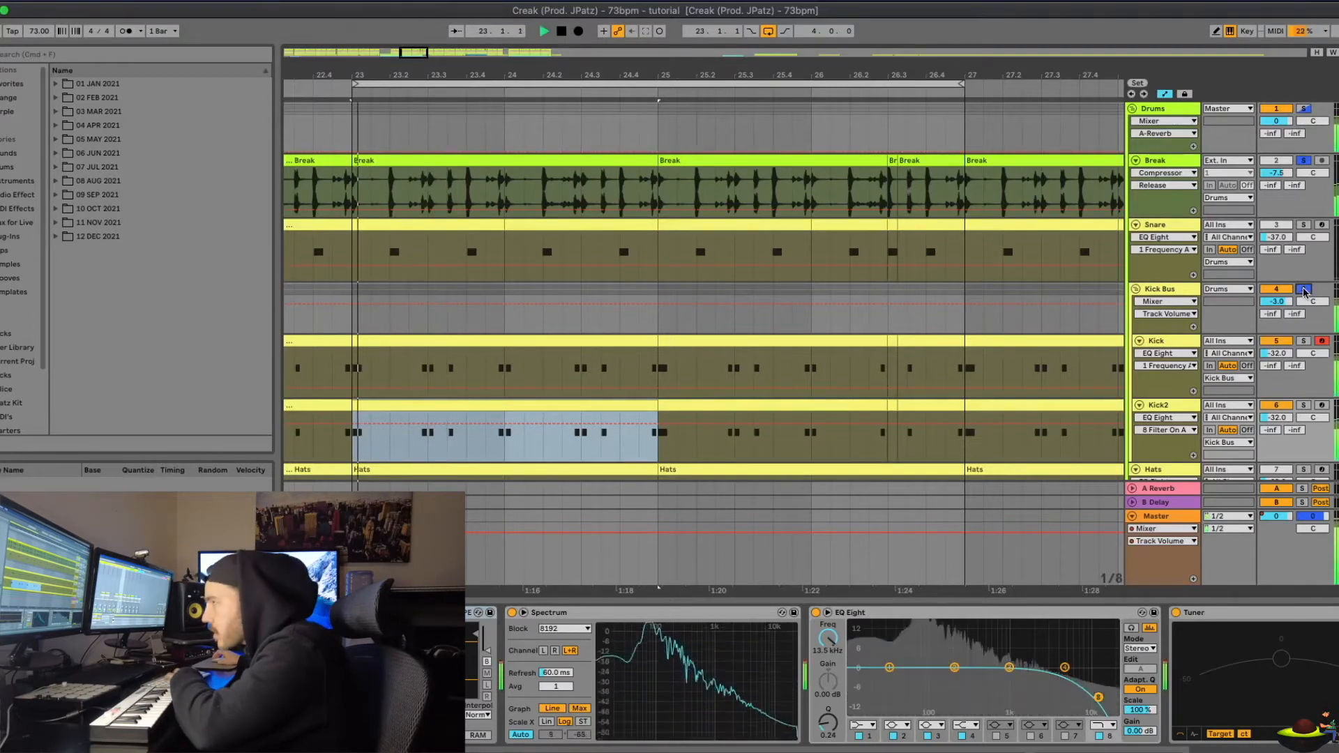
key(space)
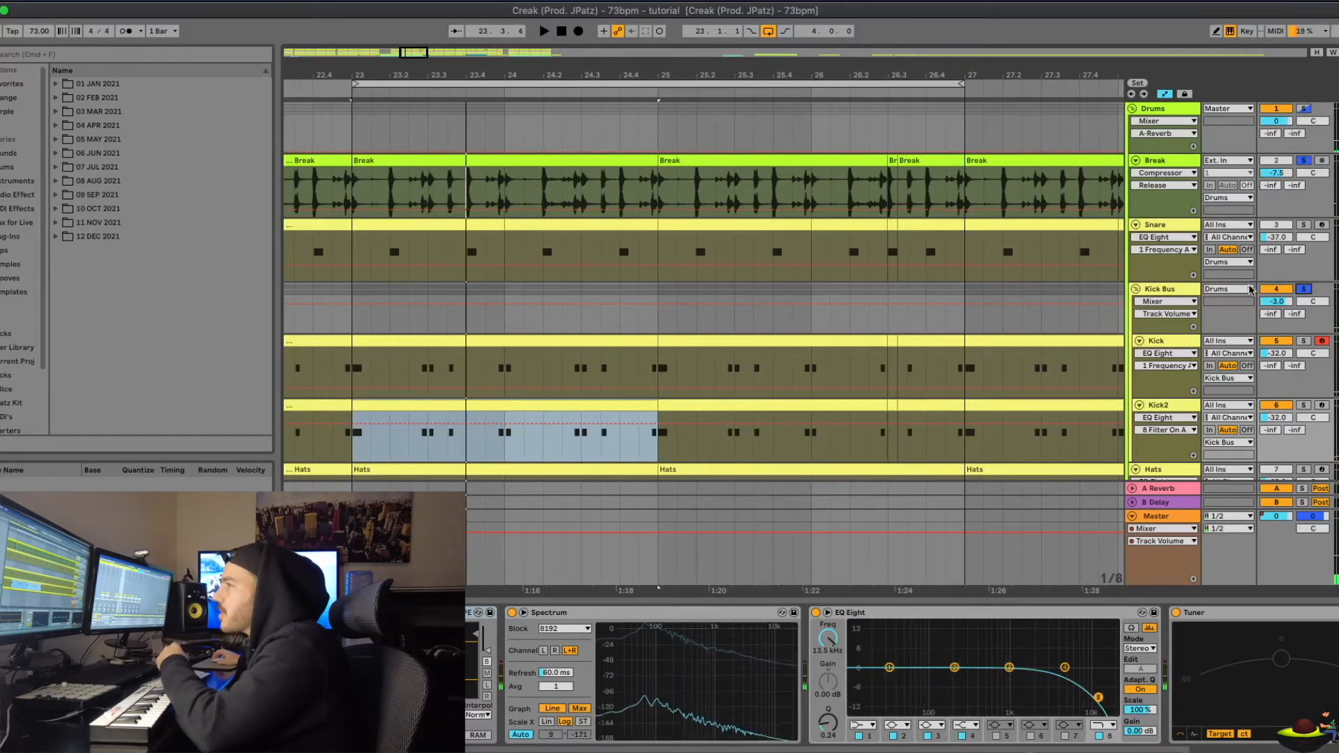
Record a new snare pattern on the Snare track from bar 23 over the soloed Break and Kick Bus.
click(889, 235)
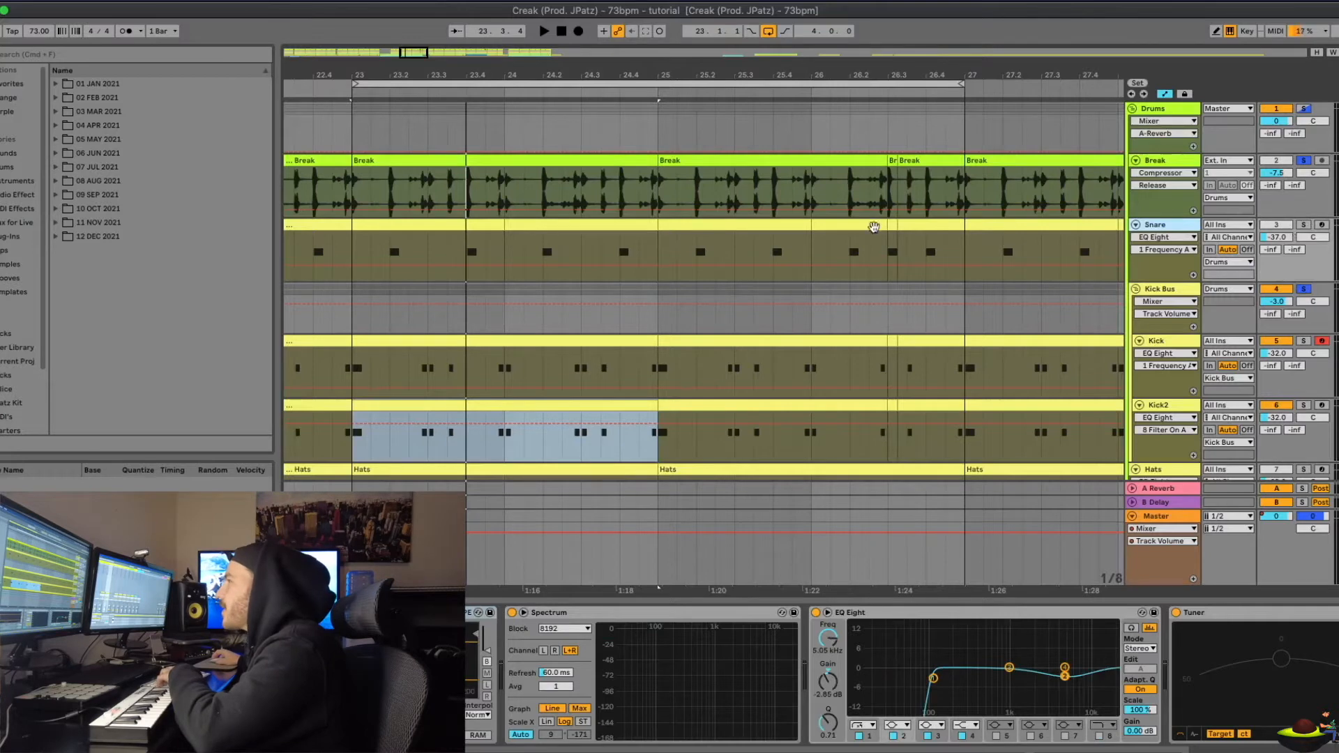
click(617, 221)
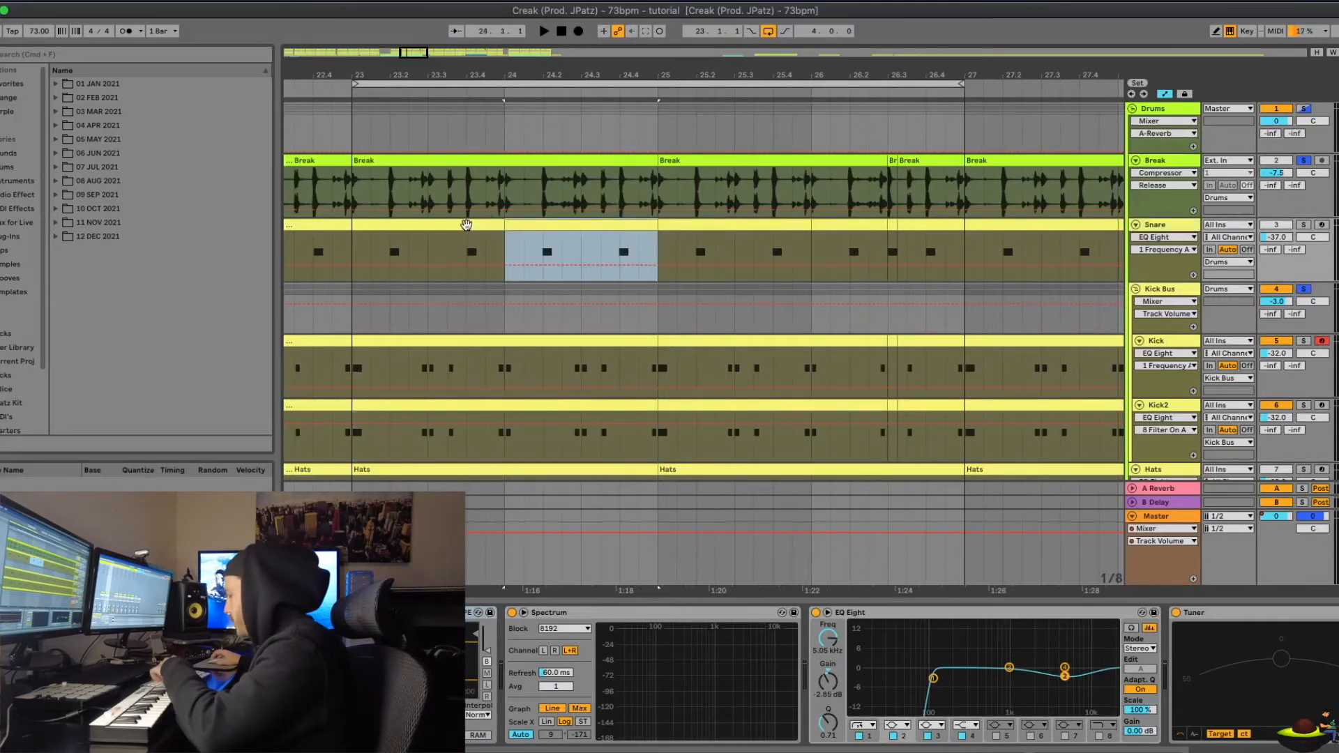
click(466, 224)
click(578, 31)
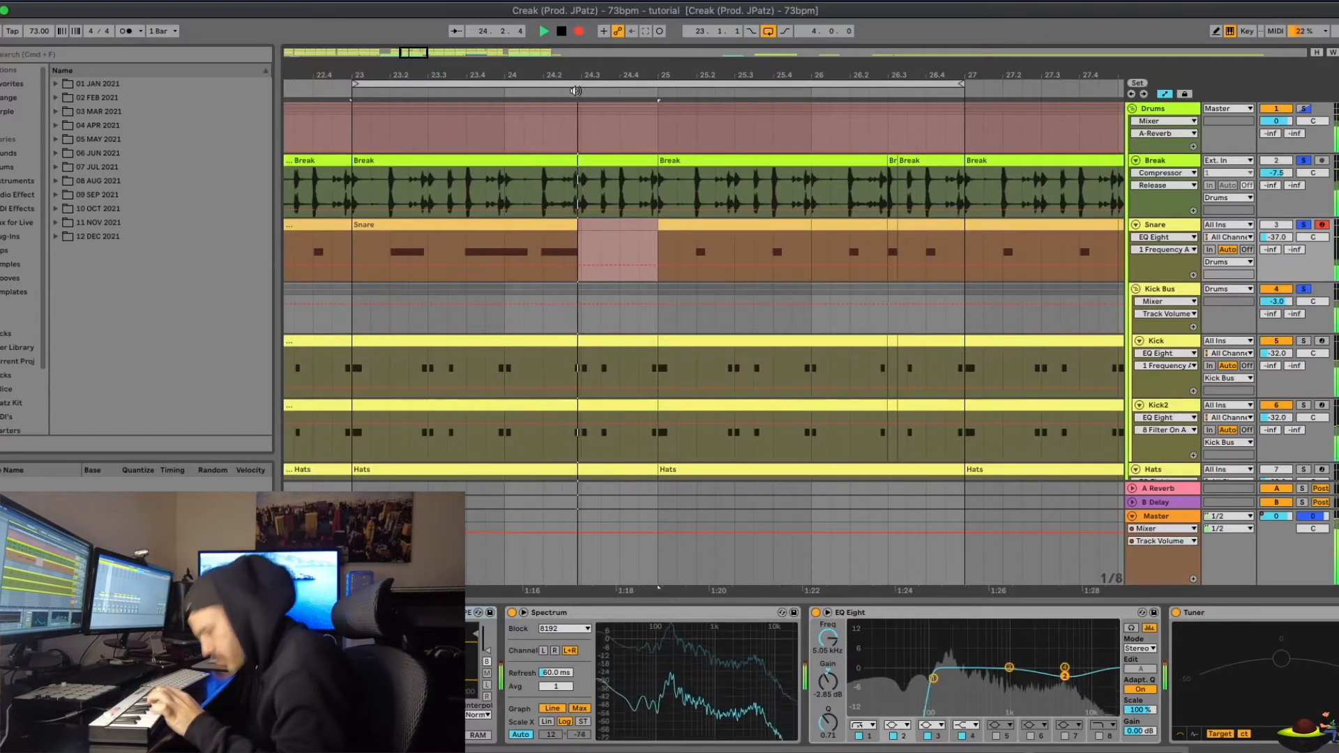
key(space)
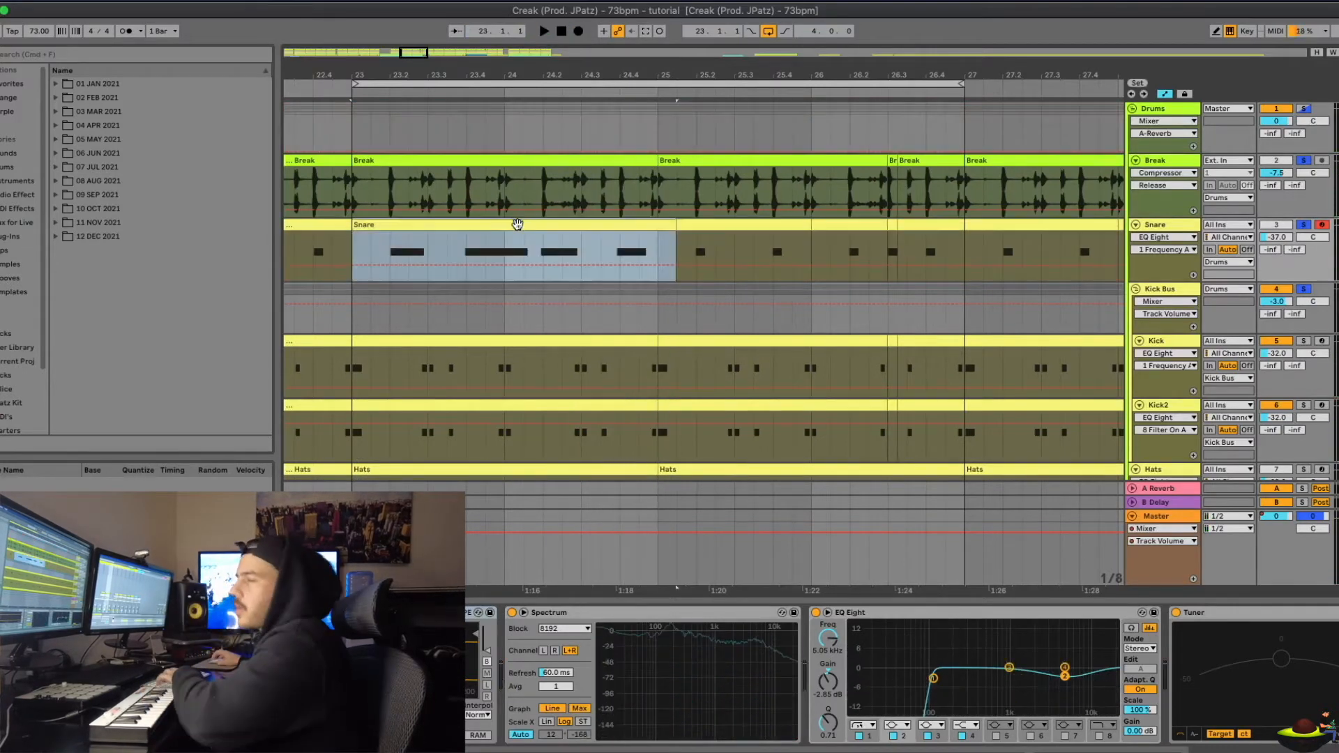
Open the newly recorded Snare clip and nudge its C3 notes slightly later in time.
double_click(516, 224)
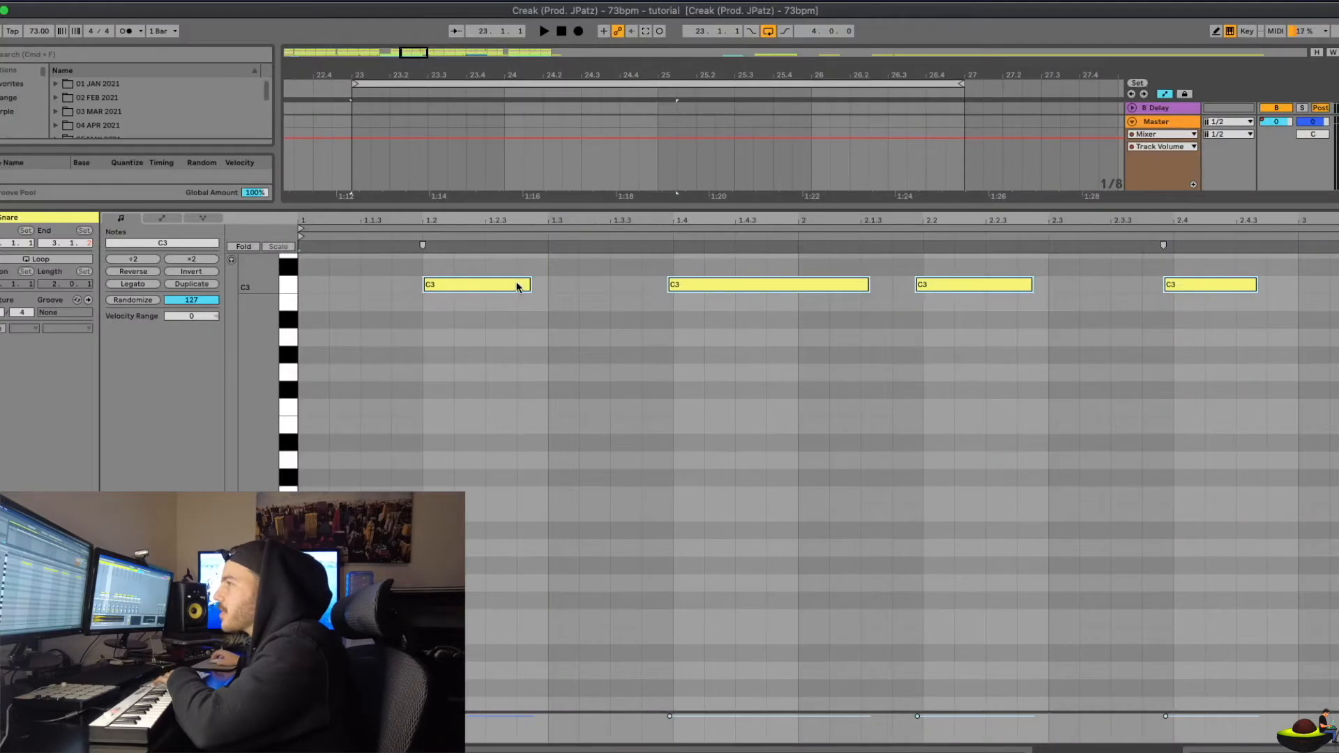
click(574, 296)
drag(721, 288, 727, 291)
drag(930, 284, 939, 285)
mouse_move(1168, 284)
mouse_down()
mouse_move(1201, 285)
mouse_move(1168, 283)
mouse_move(1183, 279)
mouse_up()
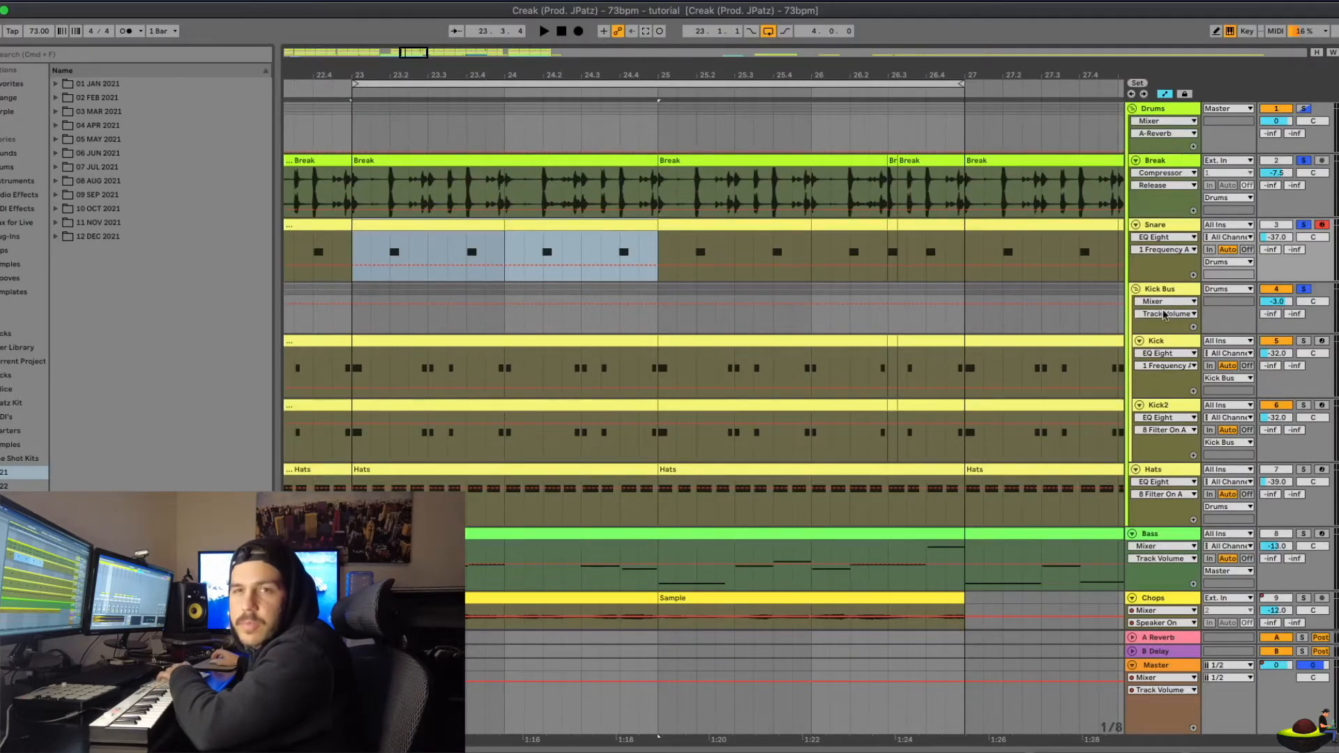
Play the soloed Break, Snare and Kick Bus together from bar 23.
key(space)
scroll(1268, 335, down, 5)
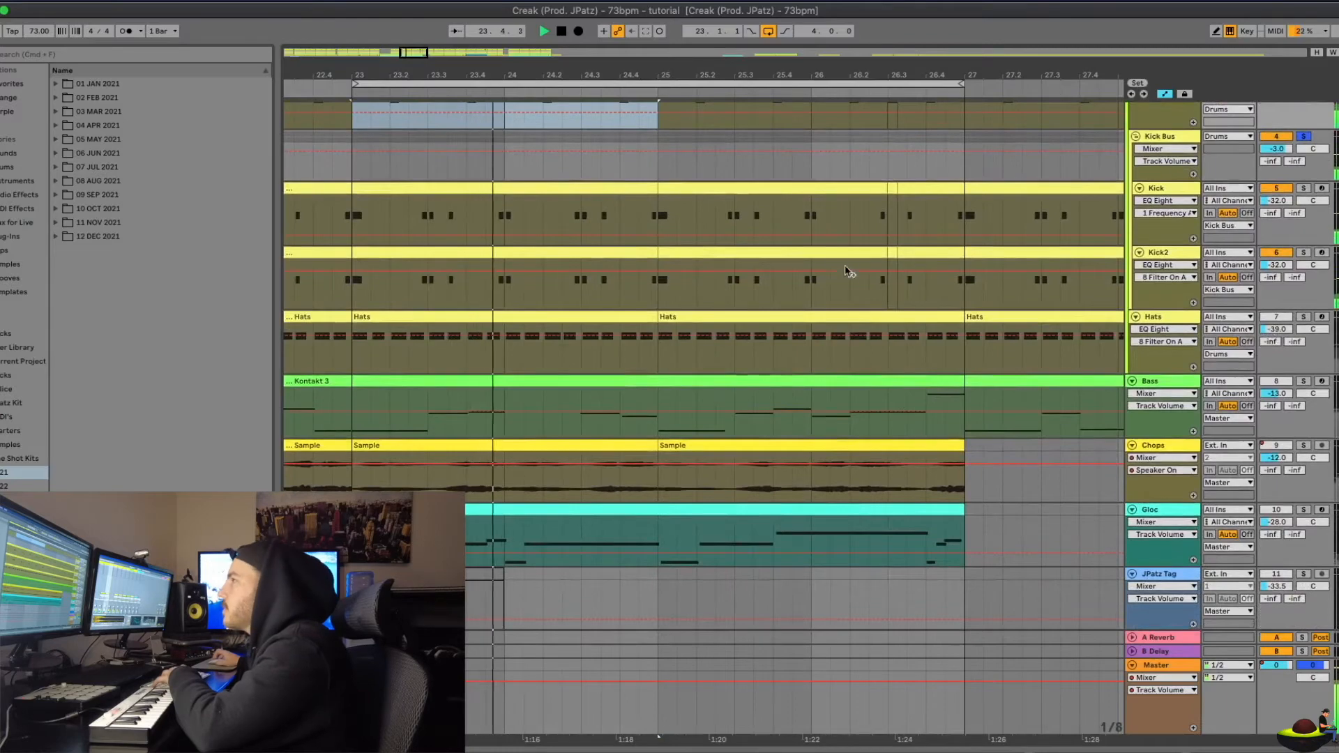
scroll(852, 282, up, 3)
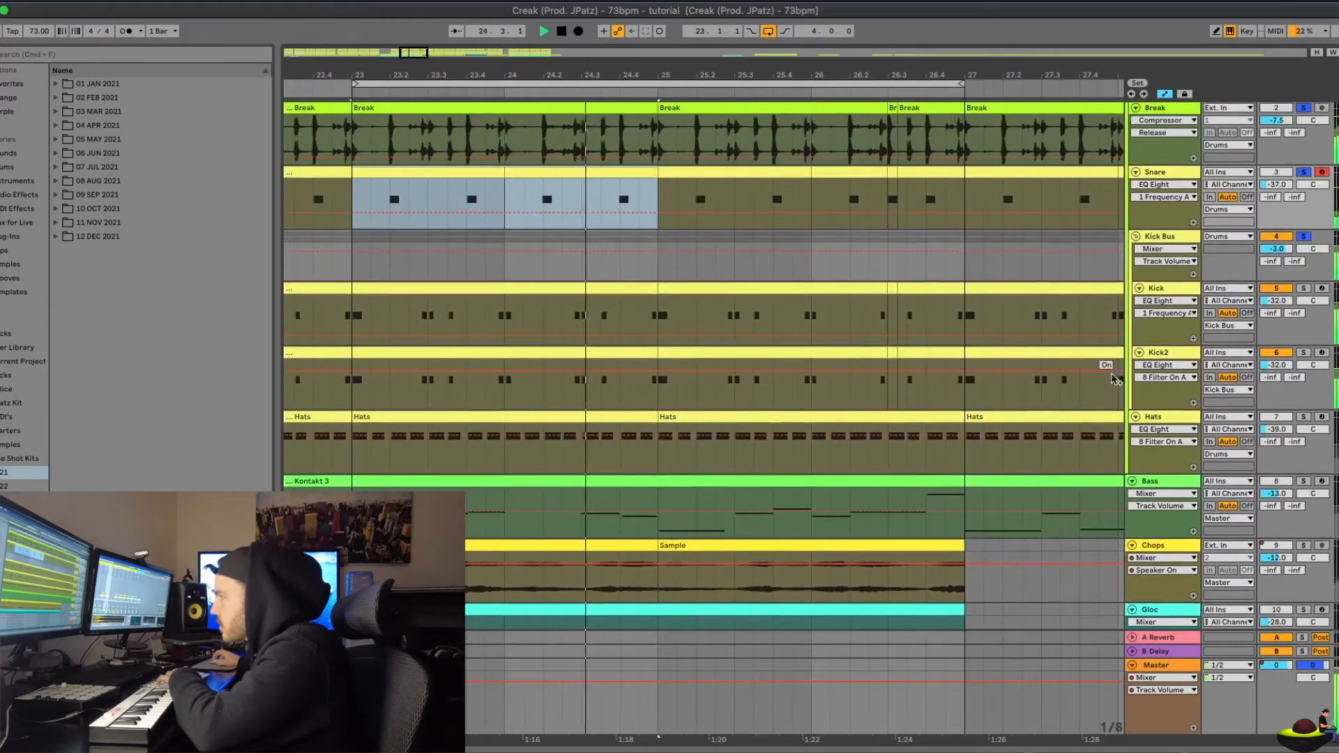
key(space)
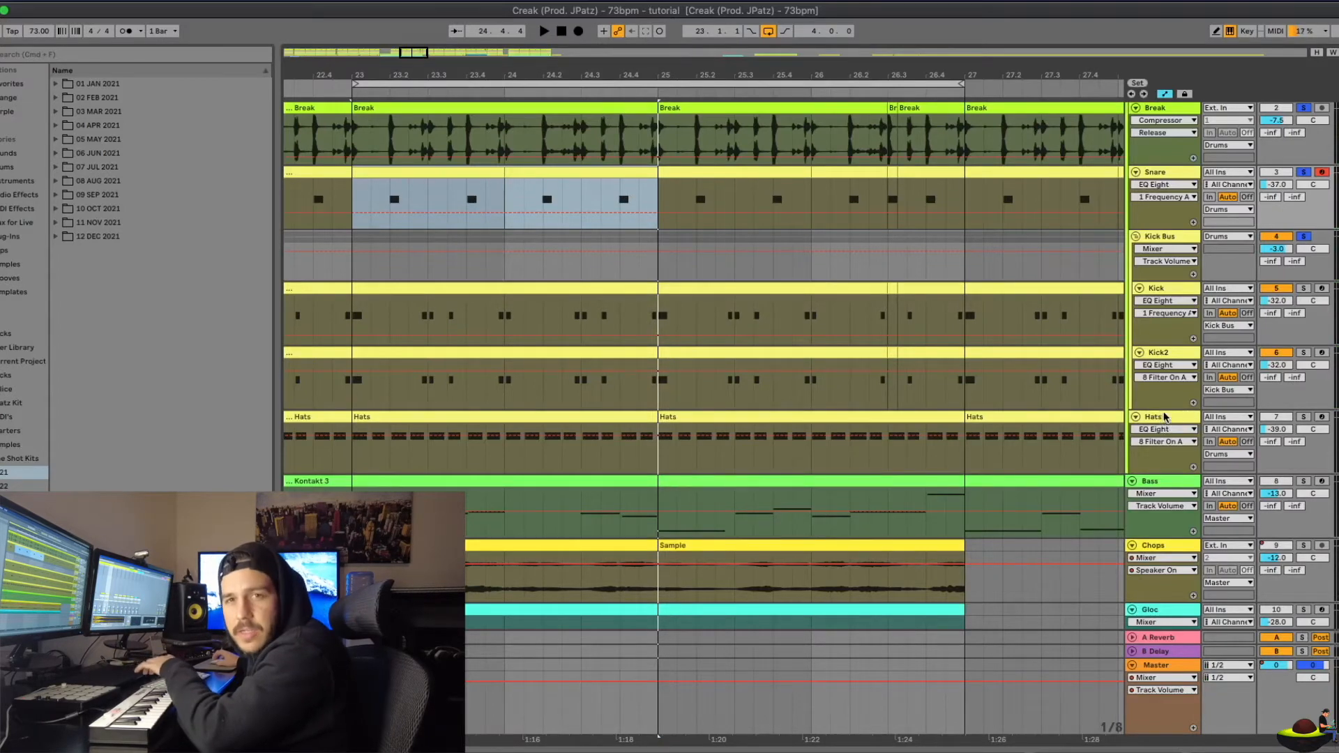
Record a hi-hat pattern with the metronome on the soloed Hats track from bar 23 to 25, and open the clip's notes.
click(1165, 416)
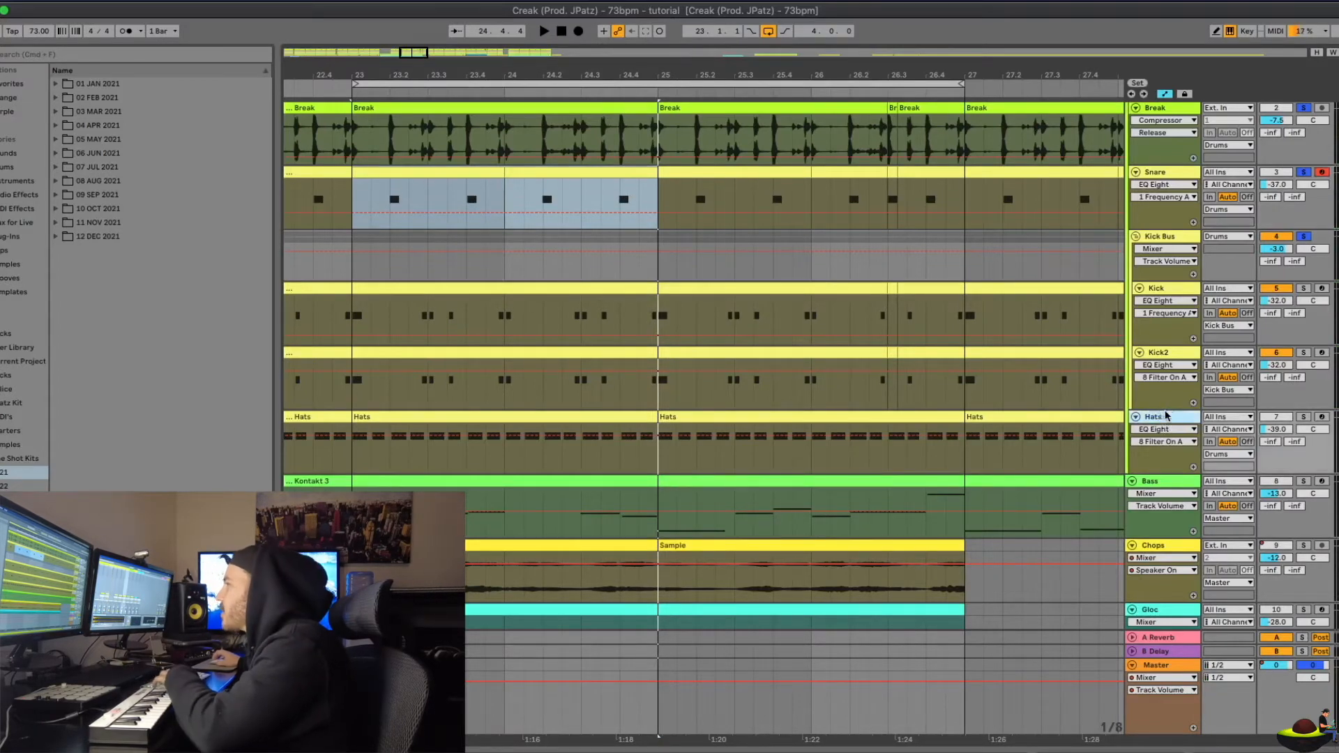
click(1302, 417)
key(F9)
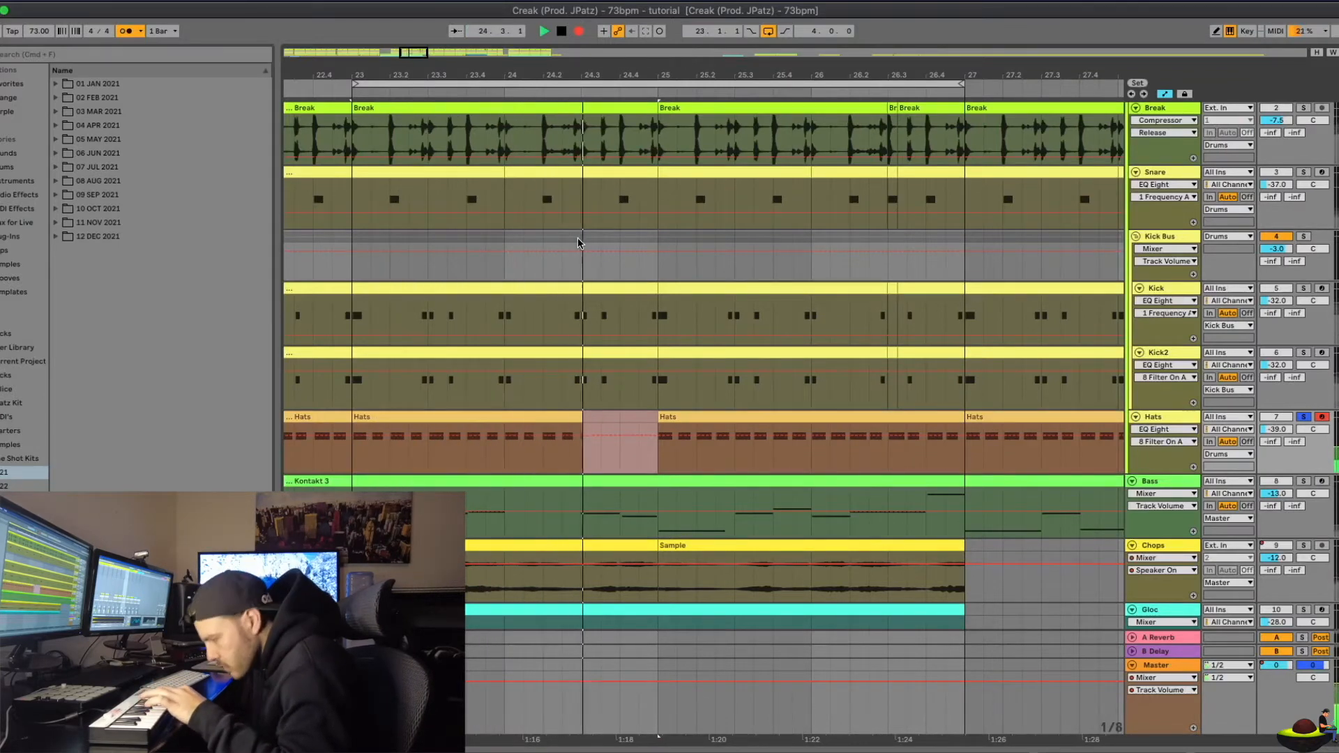
key(space)
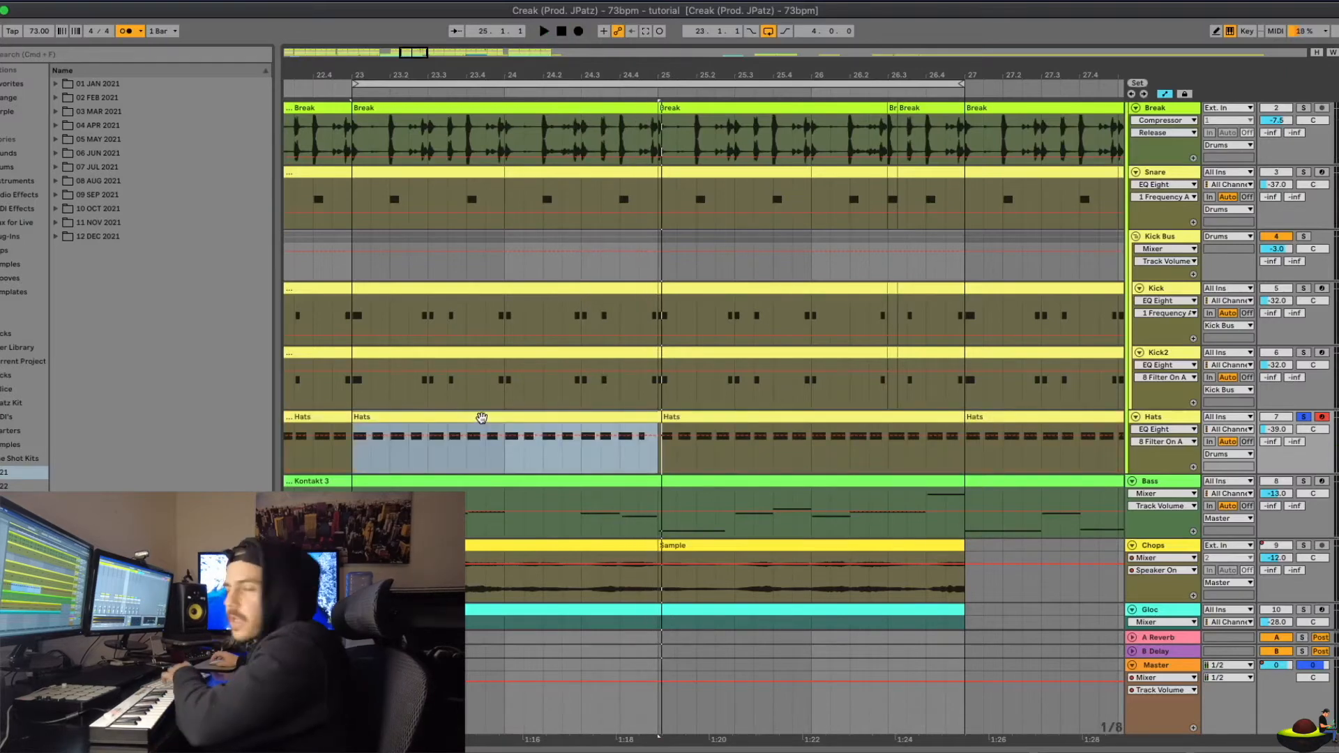
double_click(491, 425)
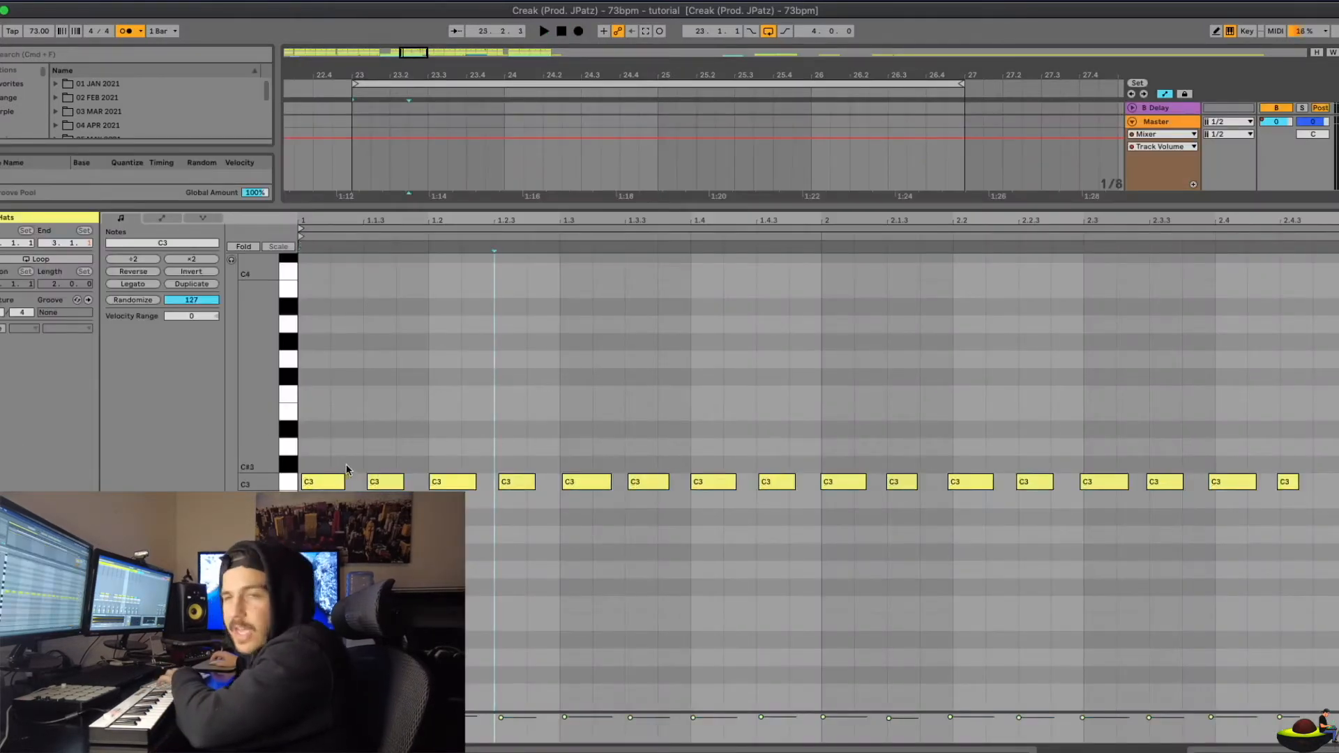
Solo the Kick Bus and the Drums group alongside the Hats and play all the drums together from bar 23.
click(843, 484)
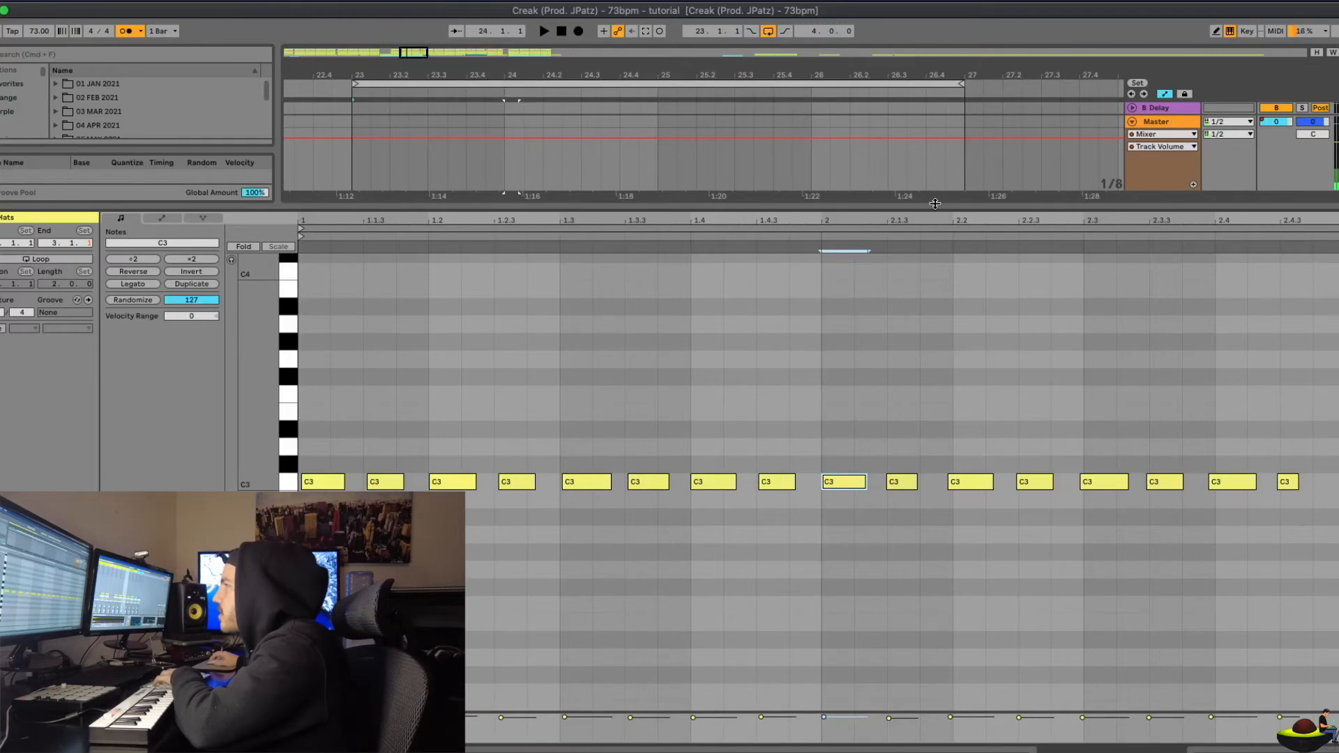
key(alt+super+l)
scroll(1025, 330, up, 4)
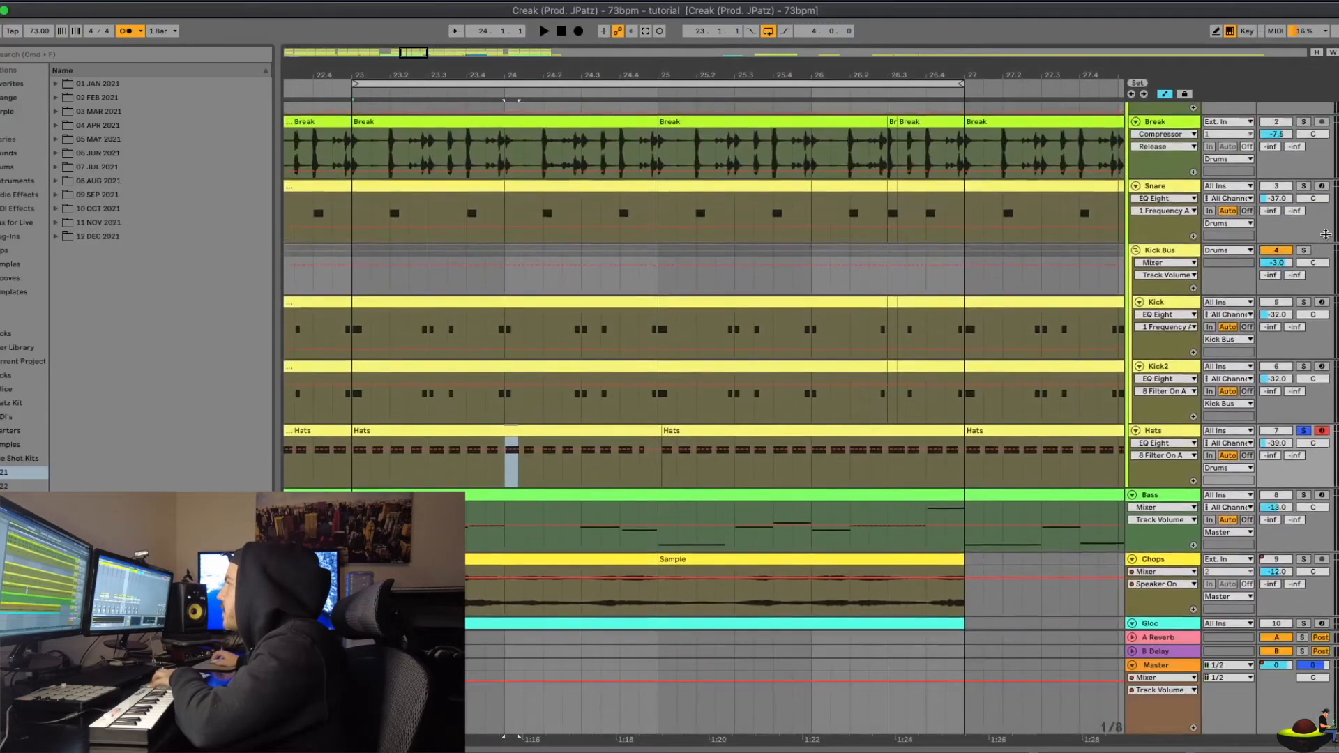
click(1304, 249)
scroll(1255, 251, up, 2)
key(space)
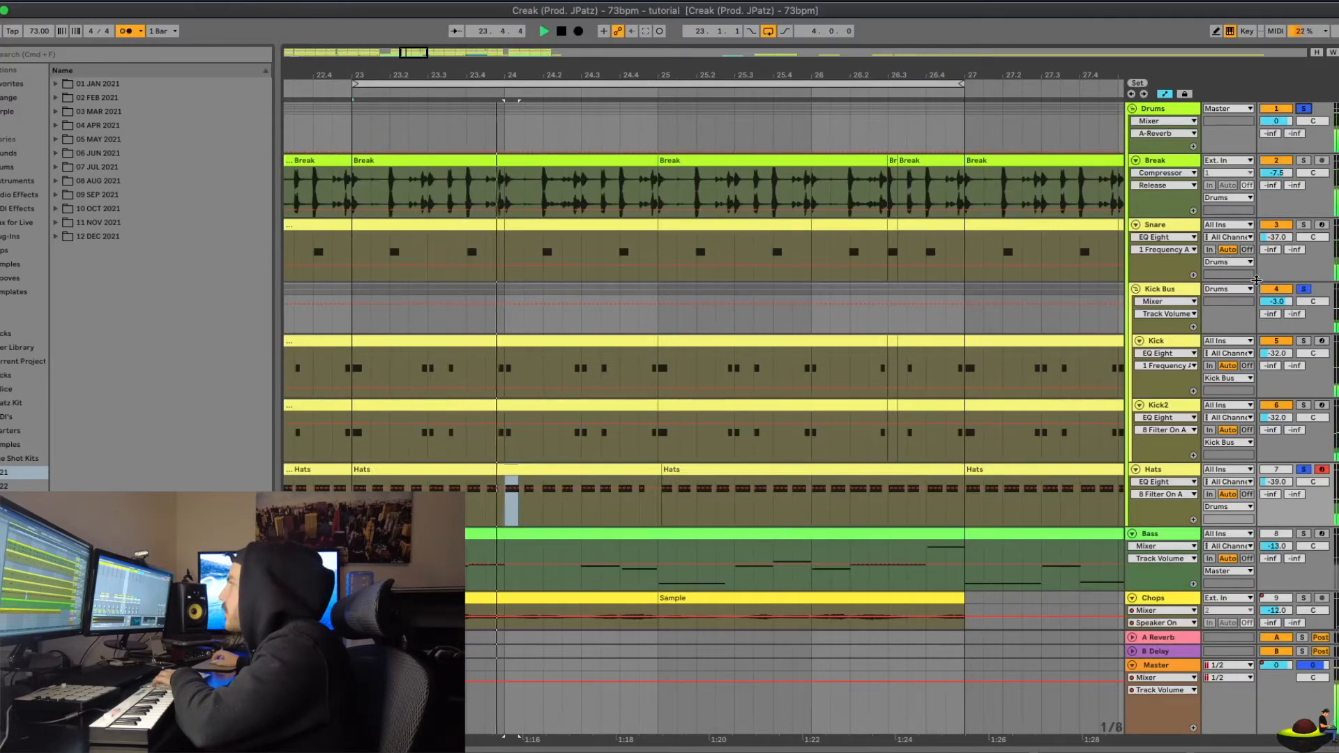
key(space)
click(575, 469)
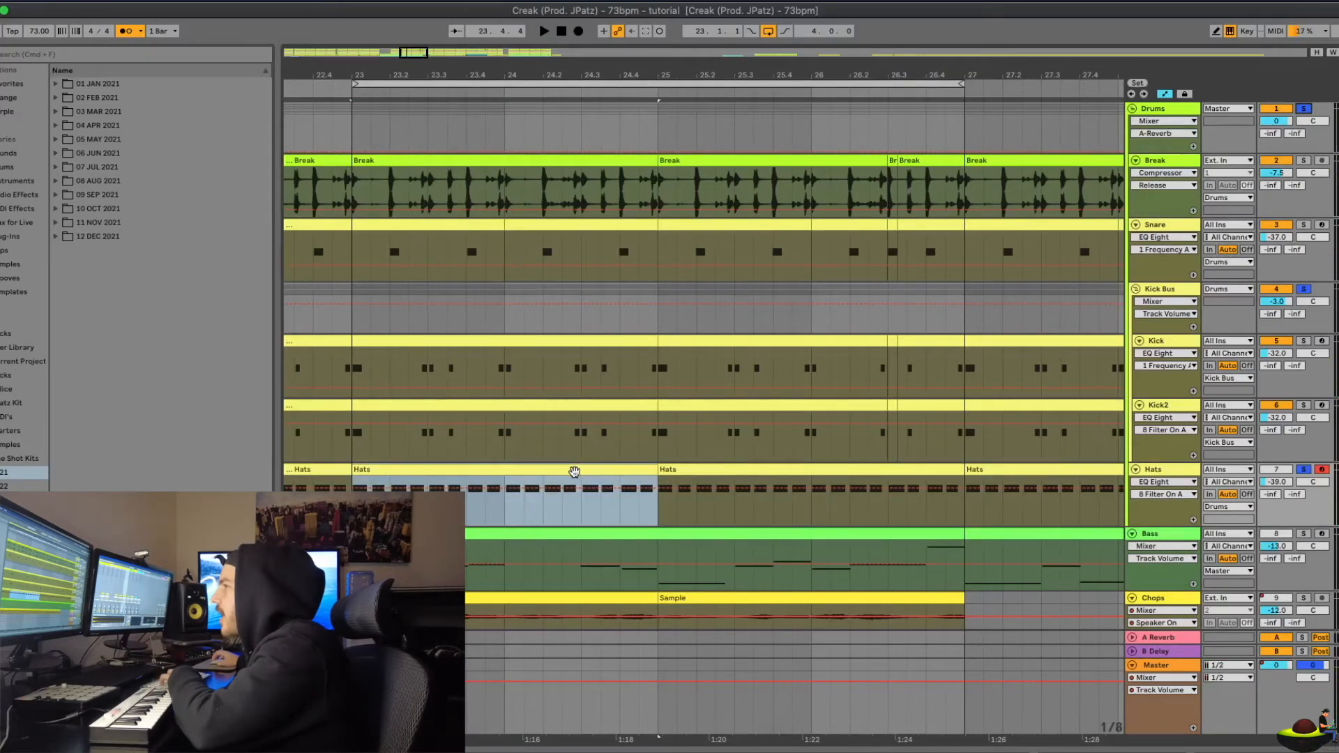
Record a bass line with the metronome on the soloed and armed Bass track from bar 23 to 25.
scroll(1305, 345, down, 5)
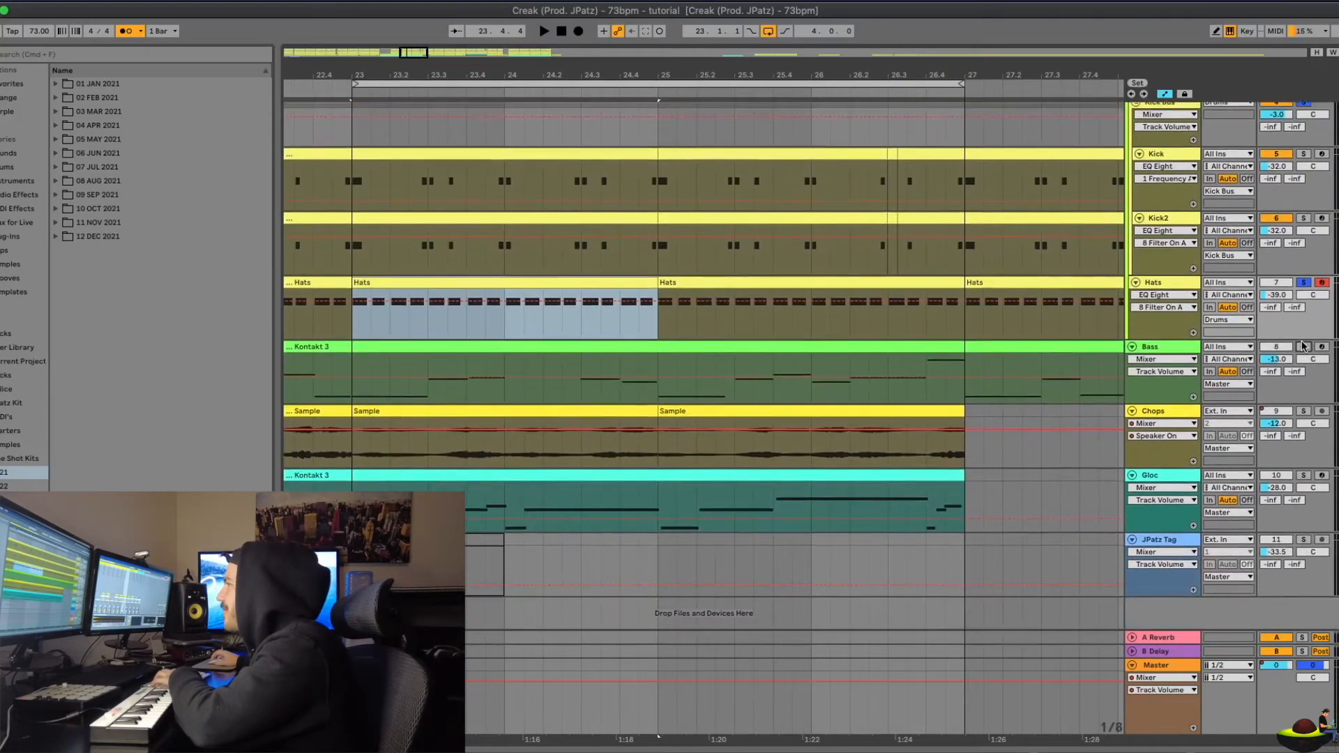
click(1275, 358)
scroll(1275, 358, up, 1)
click(578, 31)
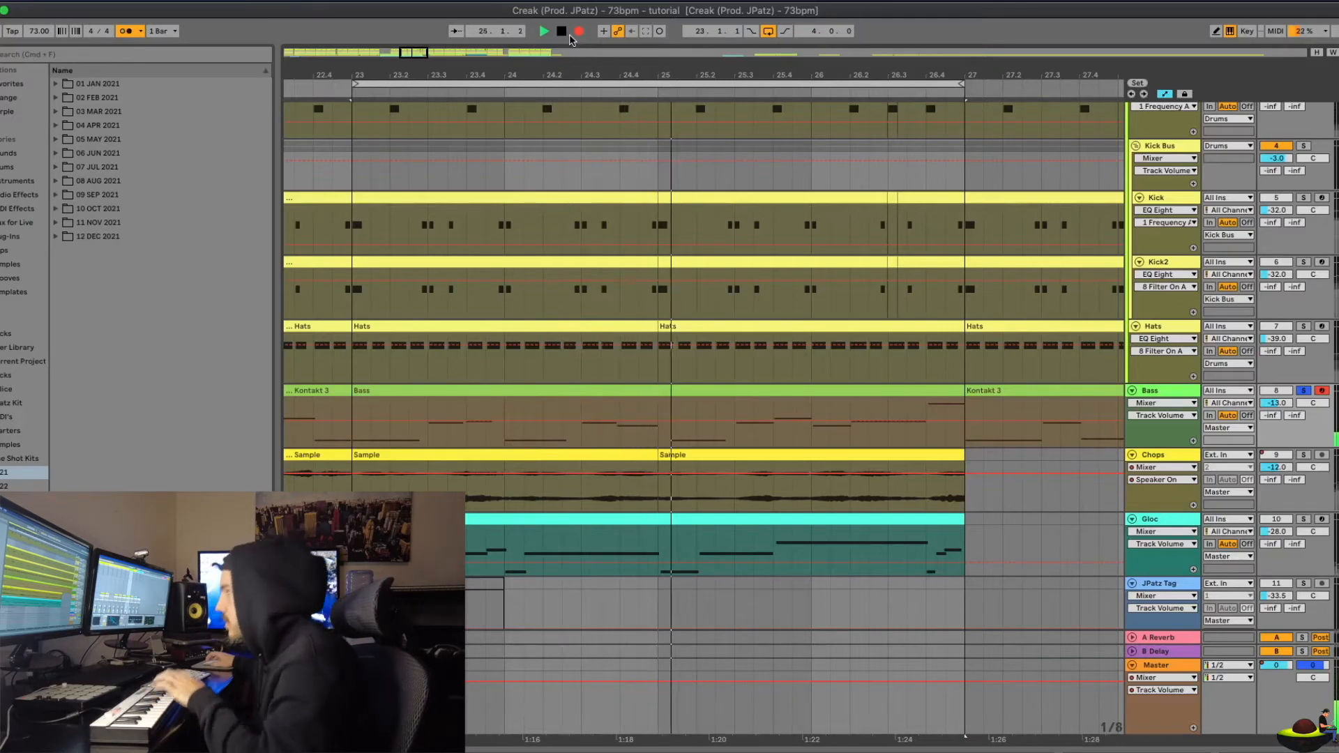
click(578, 31)
Open the newly recorded Bass clip and nudge its F#2, second F1 and D#2 notes later to about beats 1.4, 2 and 2.4.
double_click(706, 392)
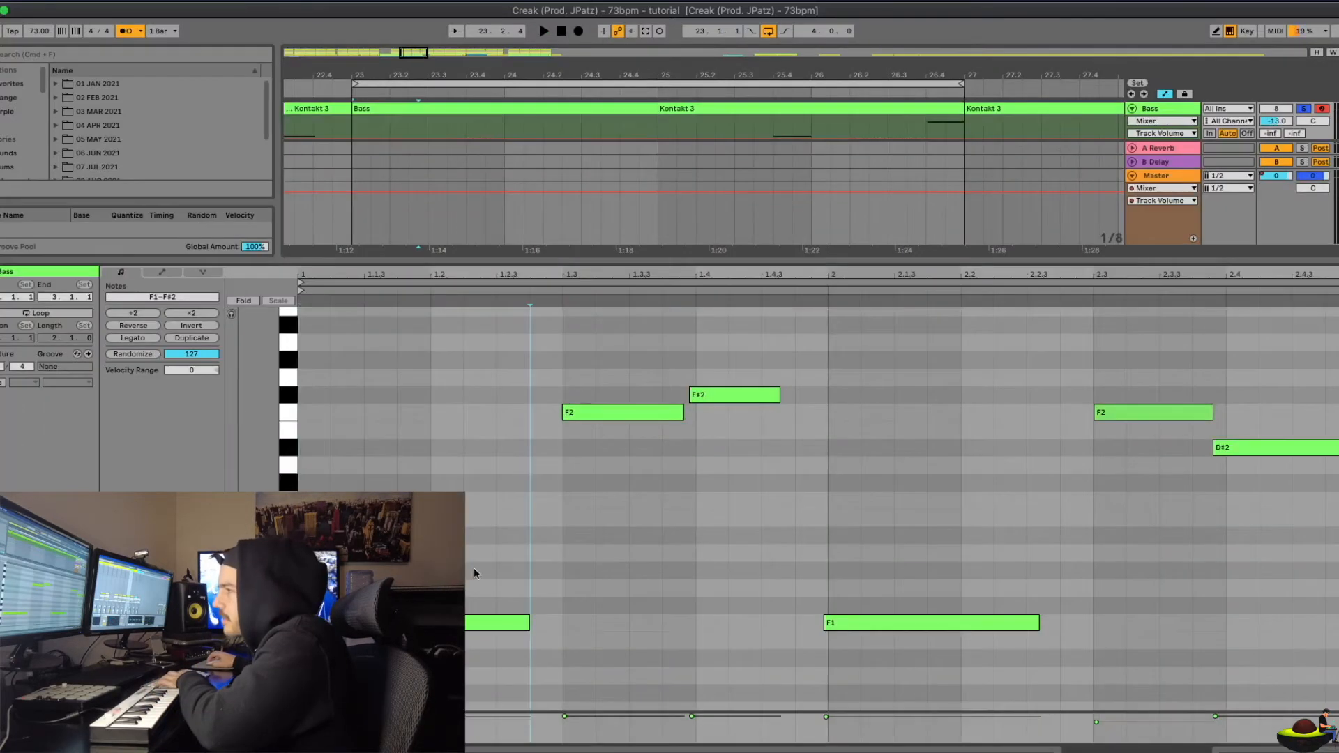
click(527, 622)
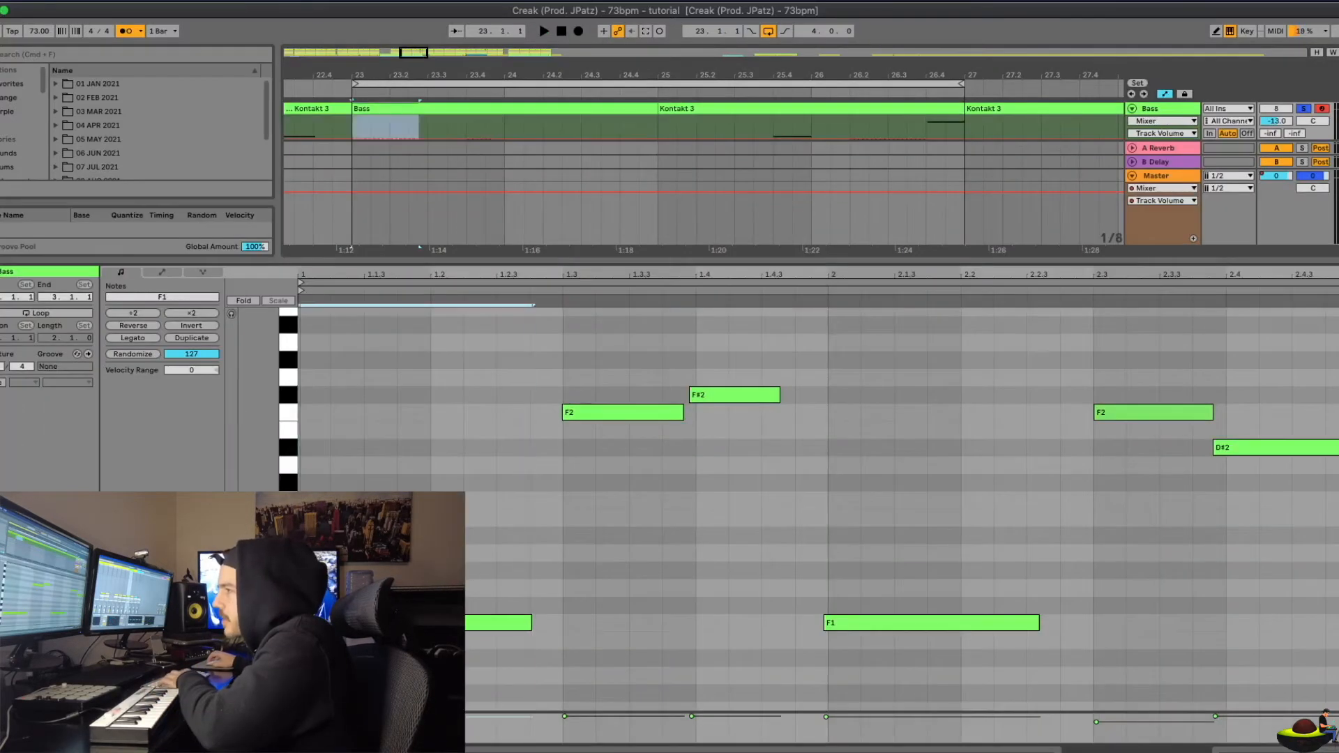
click(626, 413)
drag(694, 394, 708, 398)
drag(851, 619, 862, 620)
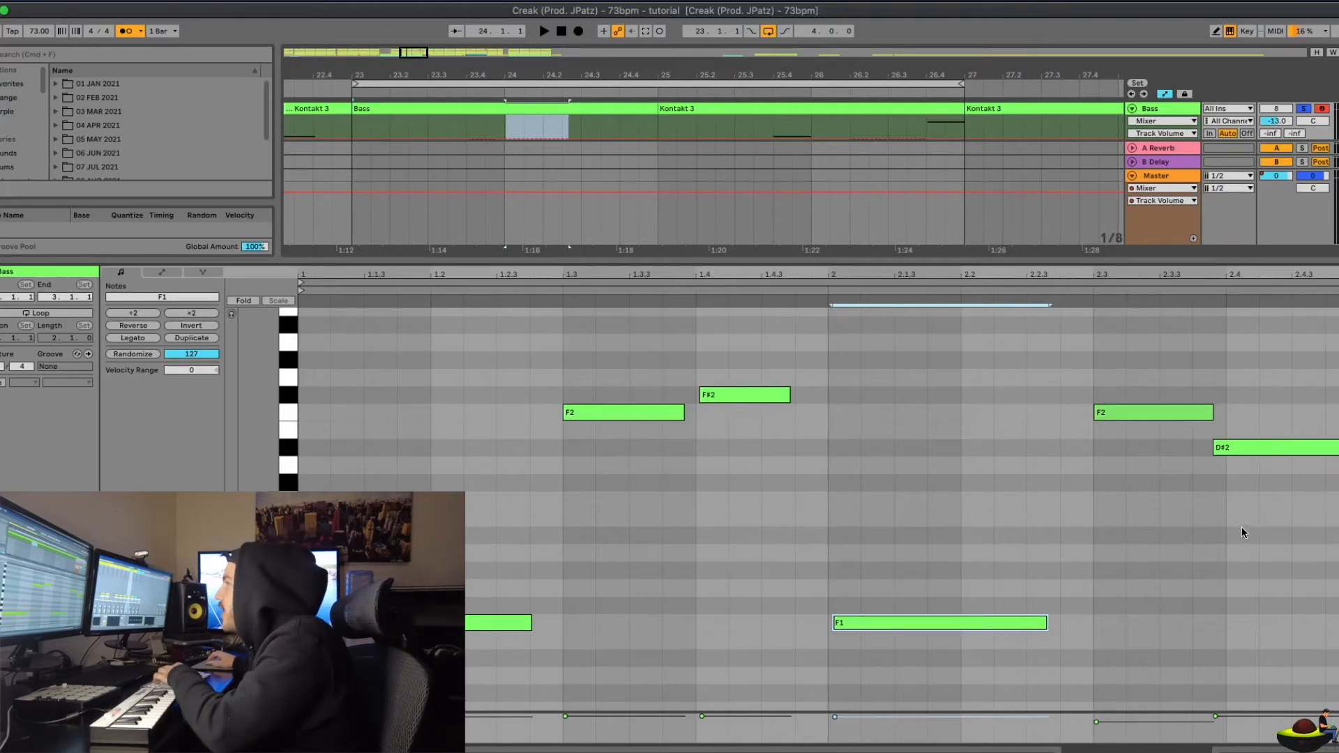
drag(1241, 448, 1256, 448)
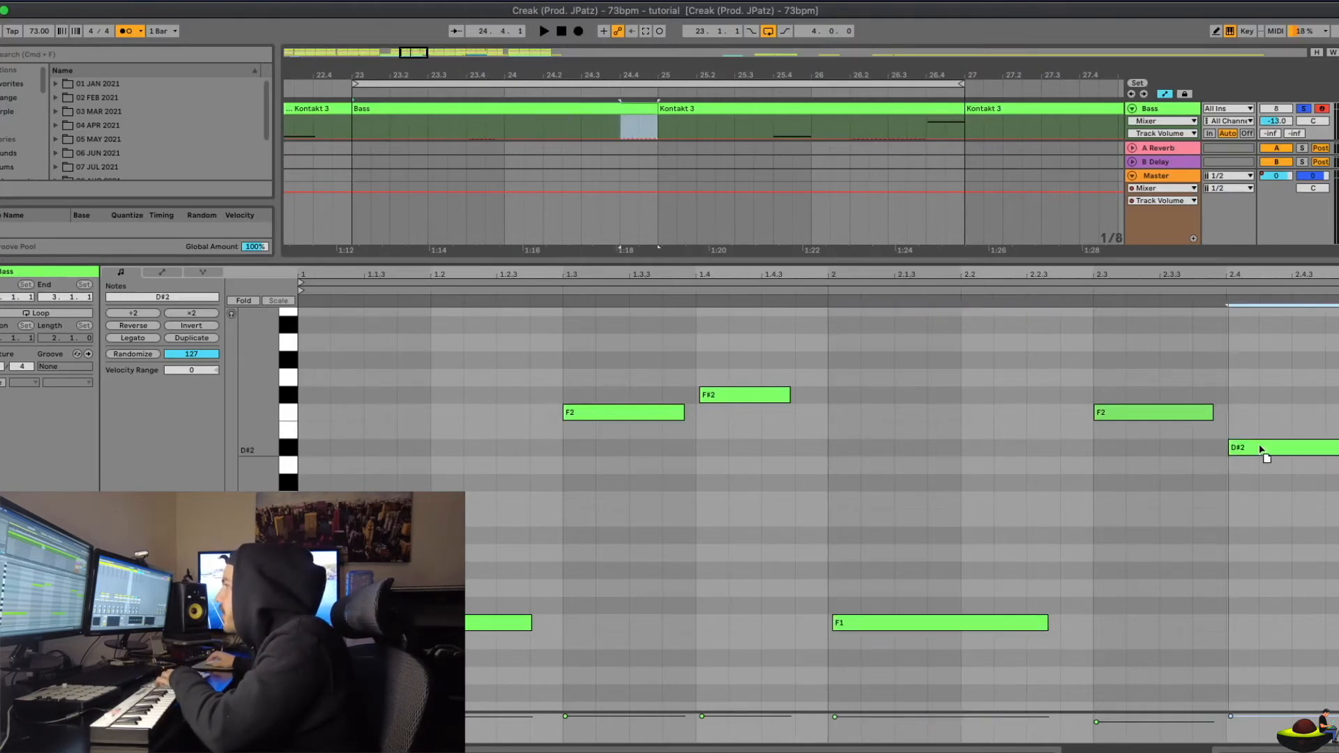
key(super+alt+l)
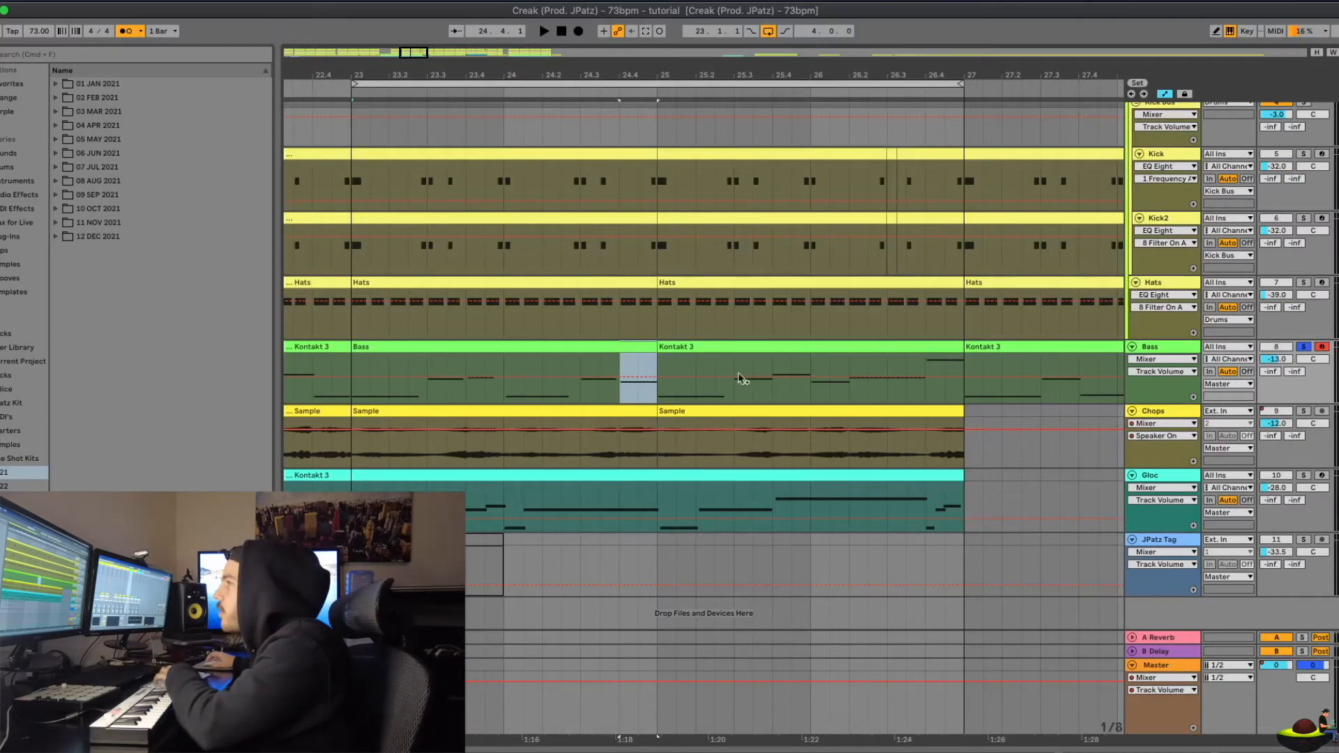
Play the new bass line together with the drums and the Chops sample from bar 23, without the metronome.
click(636, 347)
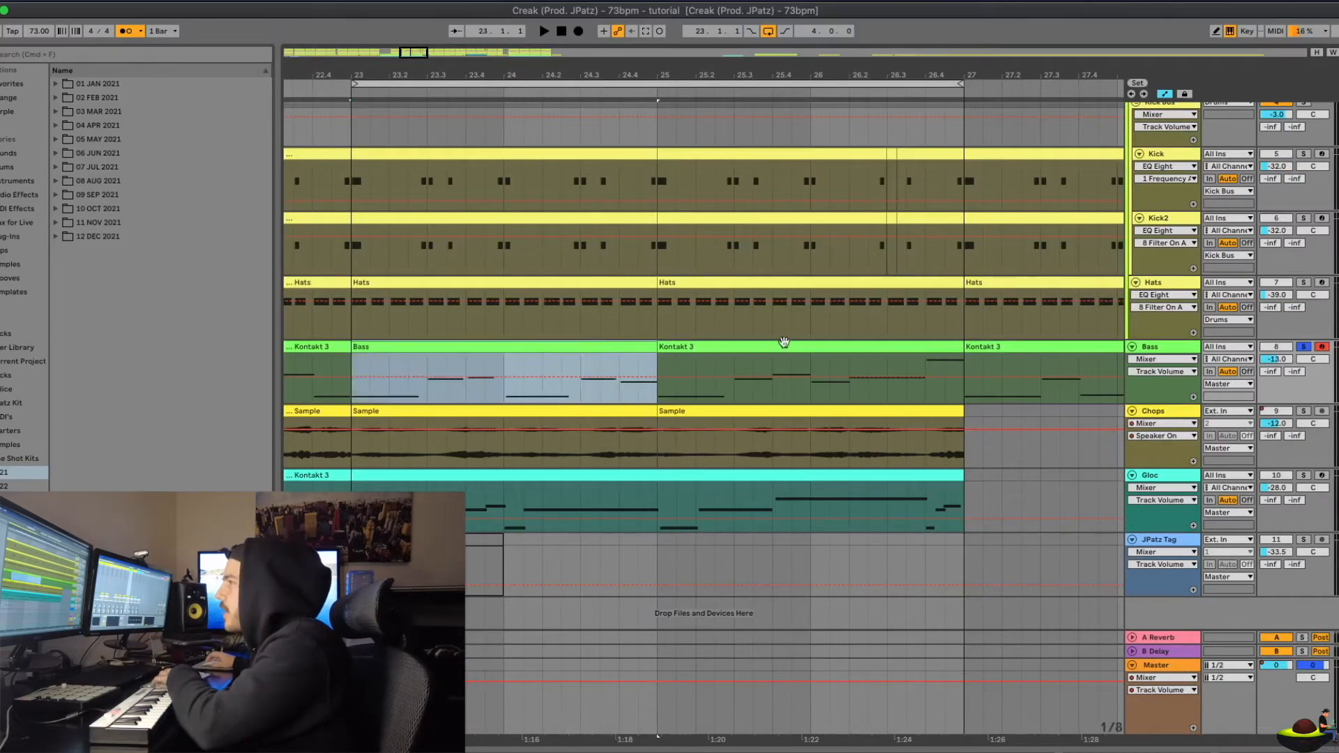
double_click(744, 347)
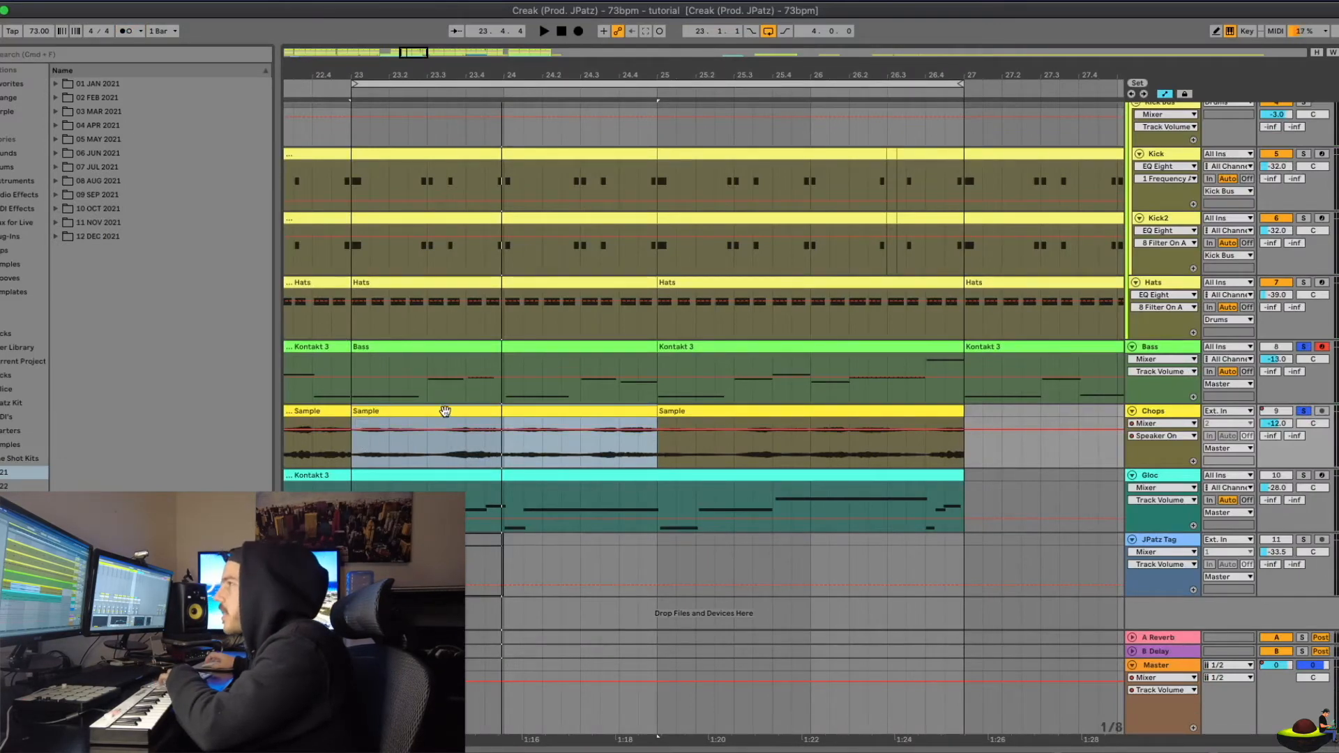
key(space)
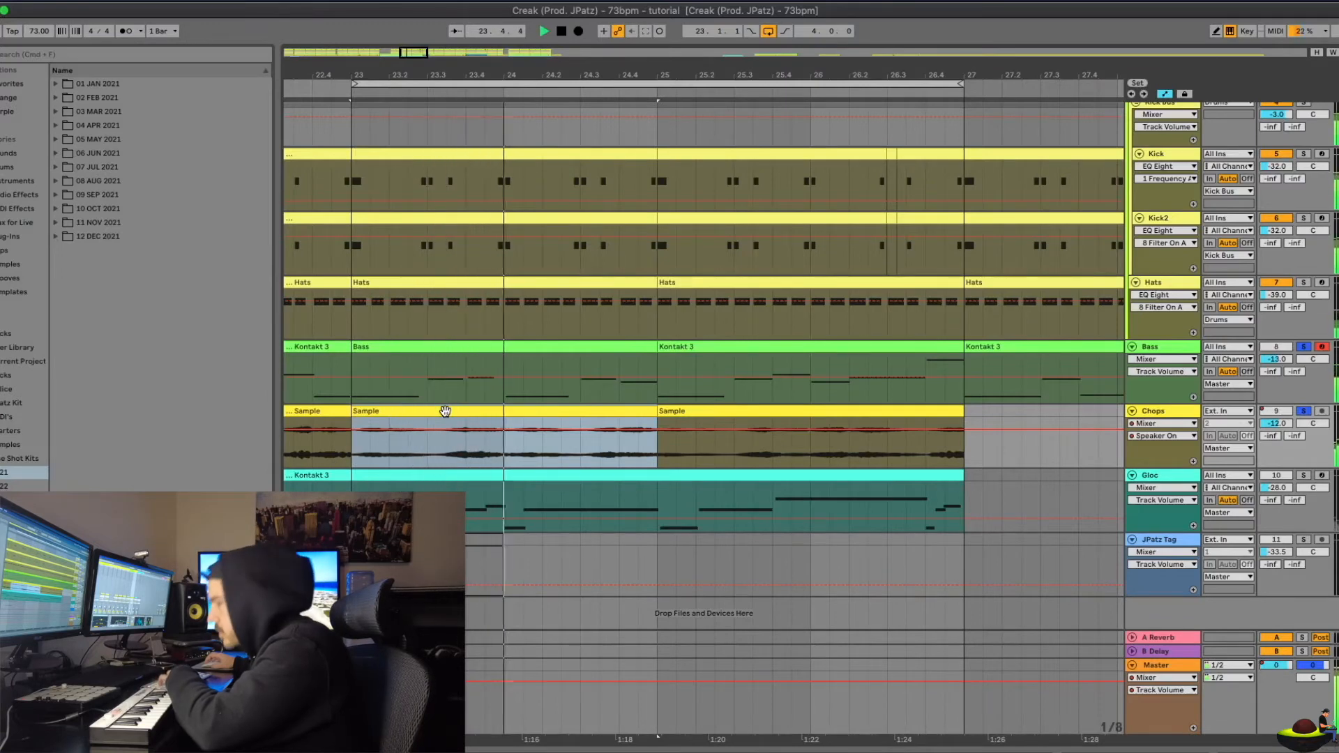
key(space)
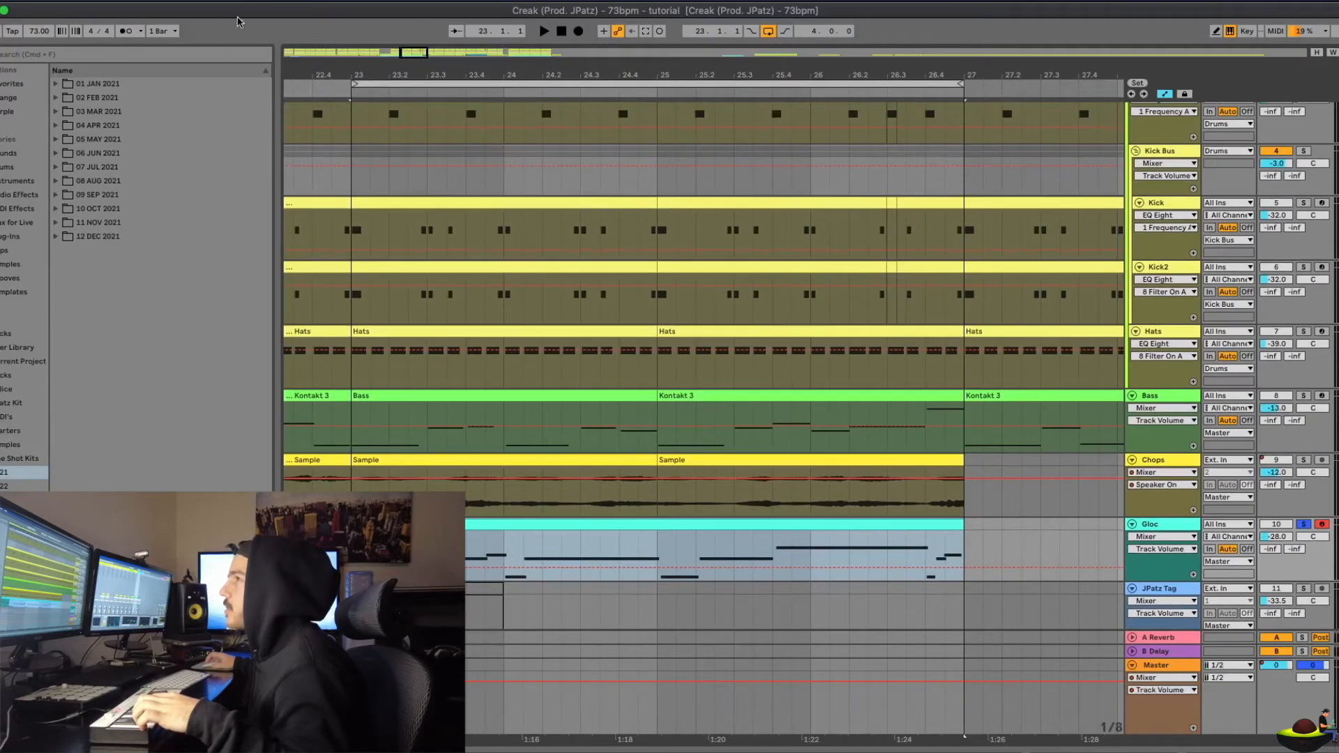
Record a melody with the metronome on the soloed Gloc track from bar 23 to 27, and open the clip's notes.
click(578, 32)
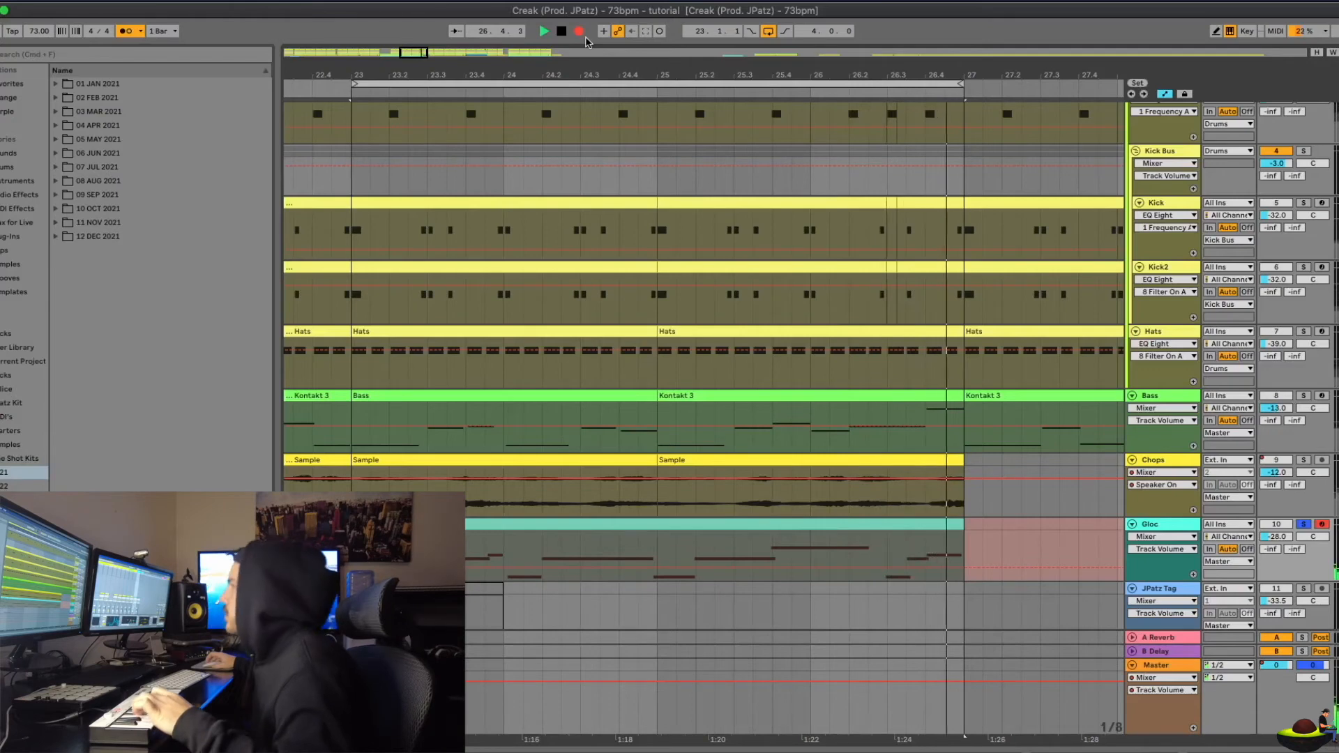
key(space)
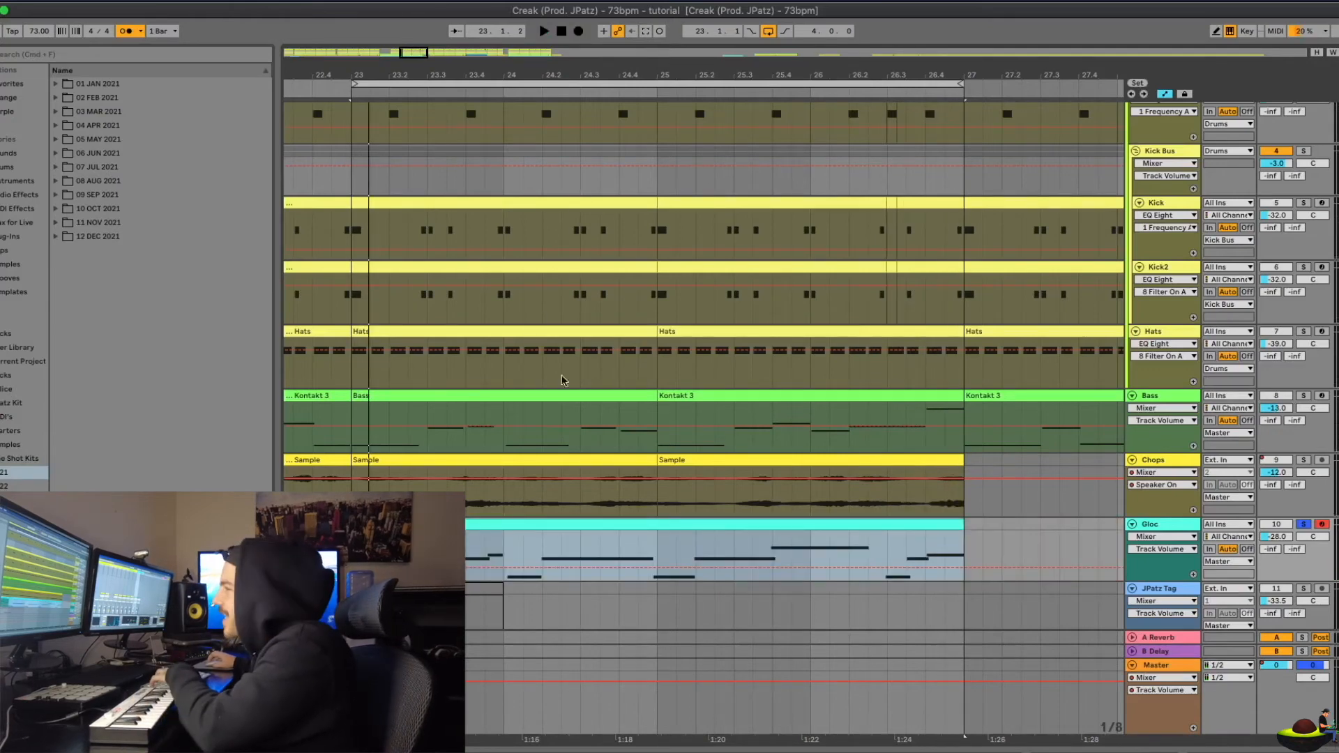
double_click(692, 522)
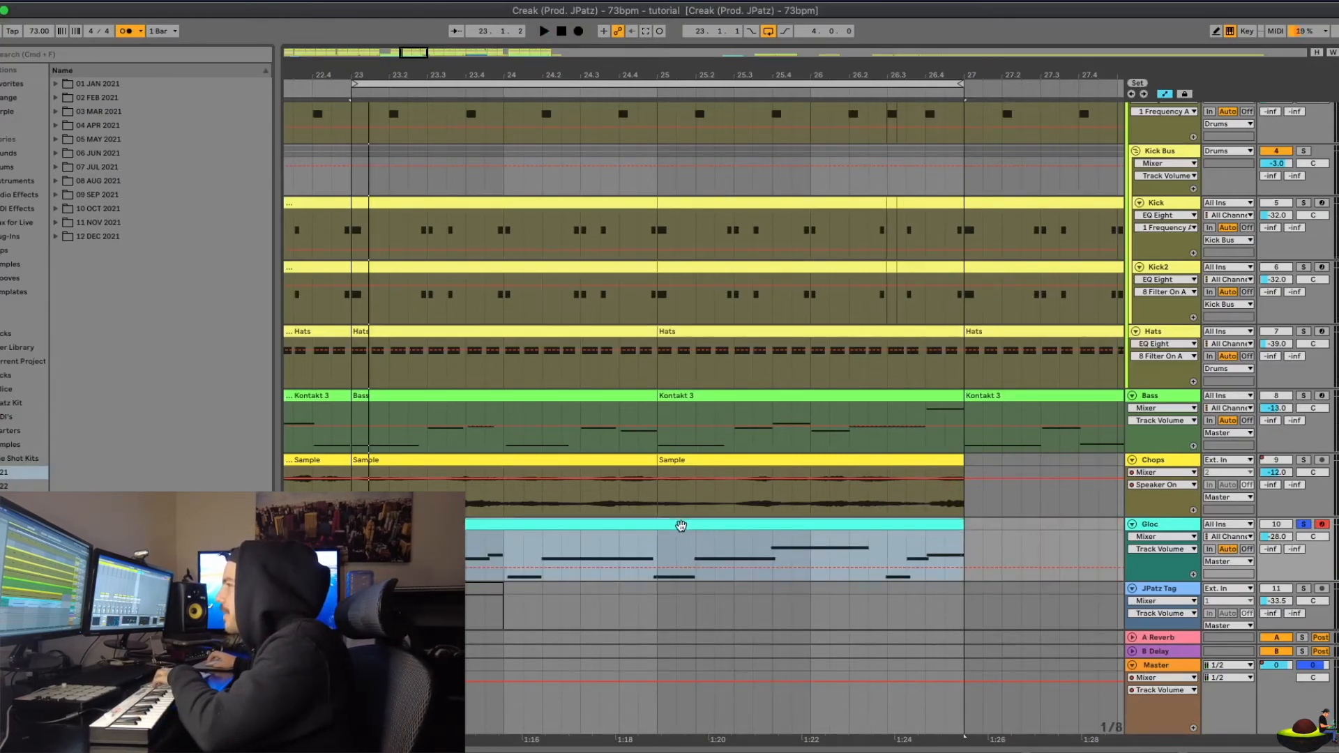
Correct the timing of the Gloc clip's closing notes, moving the last C4 later to beat 4.4.
mouse_move(1338, 464)
mouse_down()
mouse_move(1243, 588)
mouse_move(1304, 581)
mouse_move(1334, 418)
mouse_up()
click(1315, 541)
drag(1231, 579, 1260, 580)
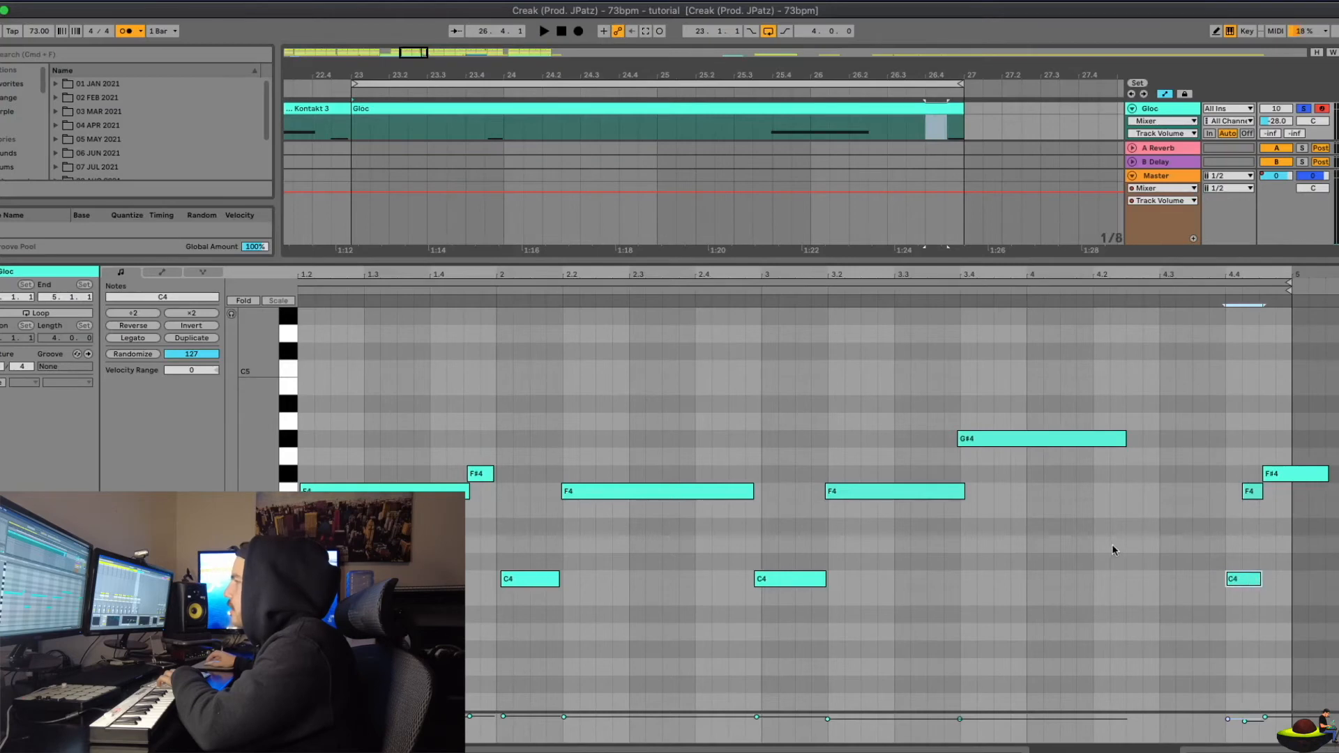
click(989, 441)
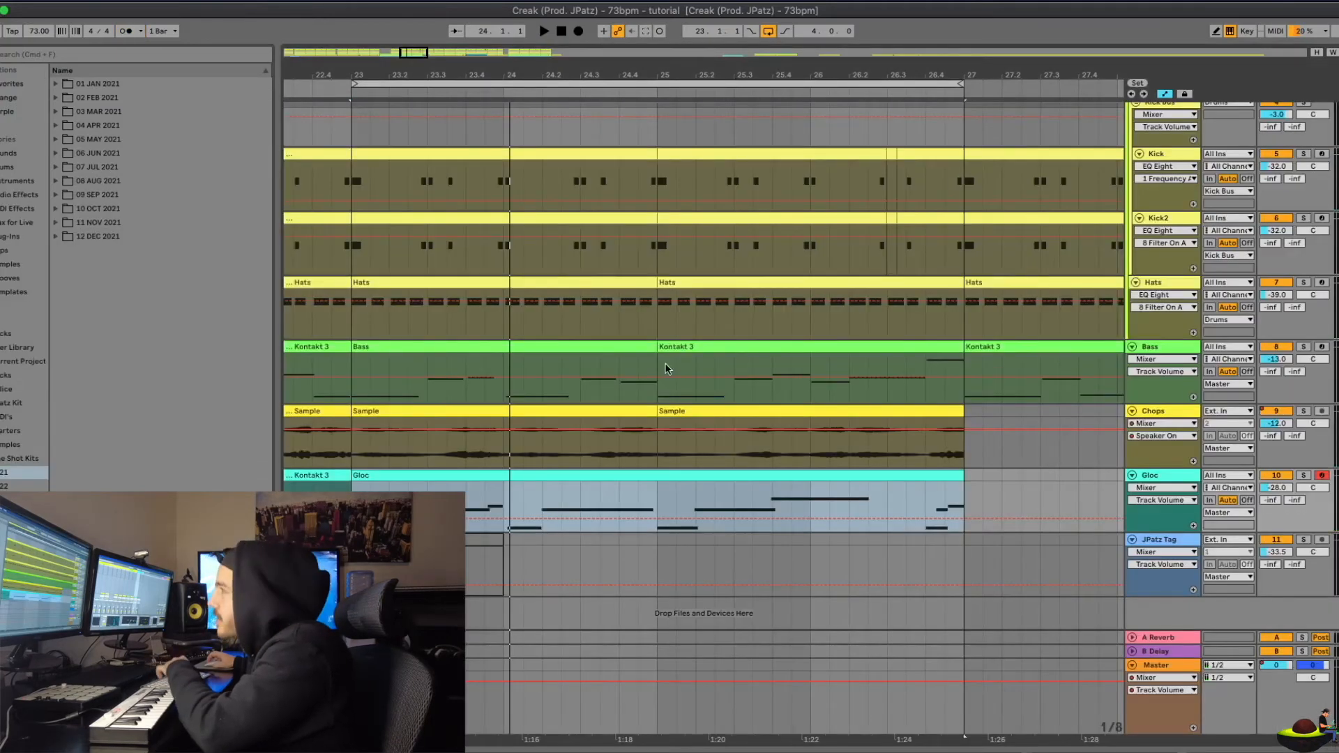
Play the full beat with the new Gloc part from bar 23, and bring the whole arrangement into view.
key(space)
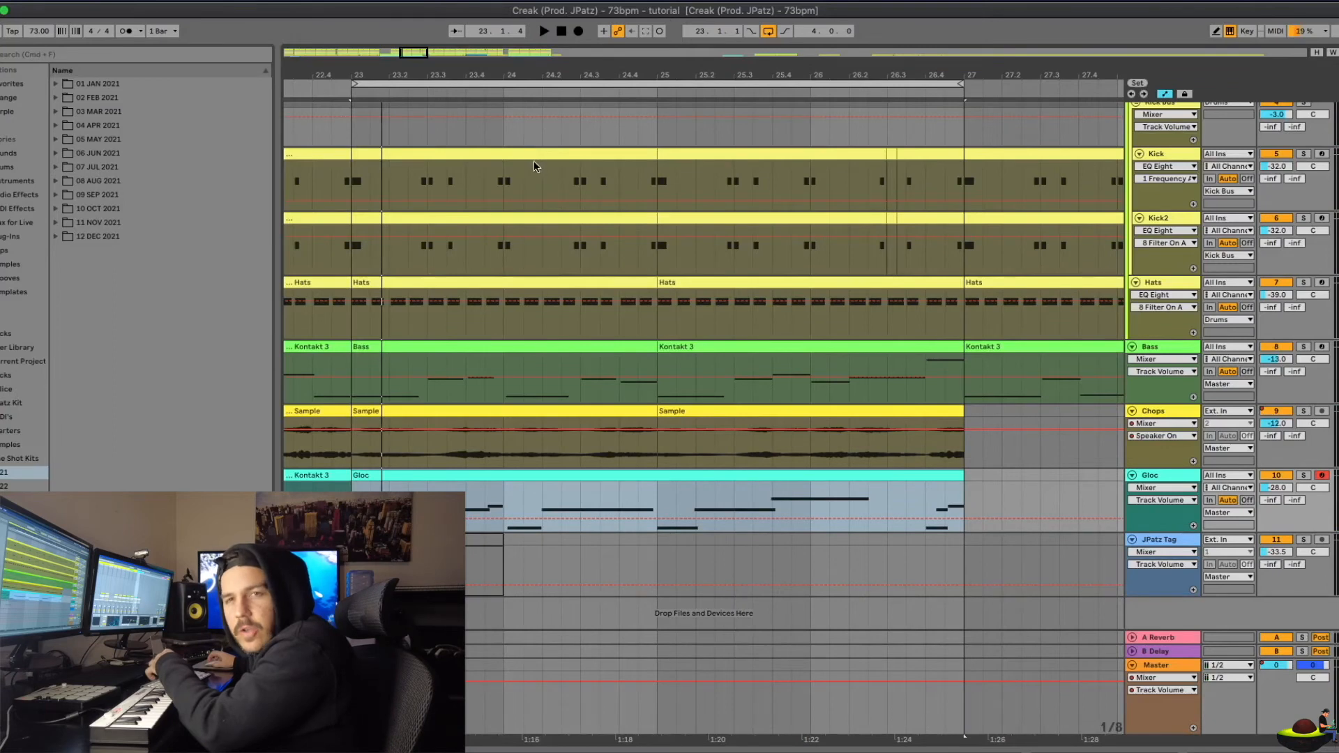
drag(551, 74, 743, 28)
click(519, 474)
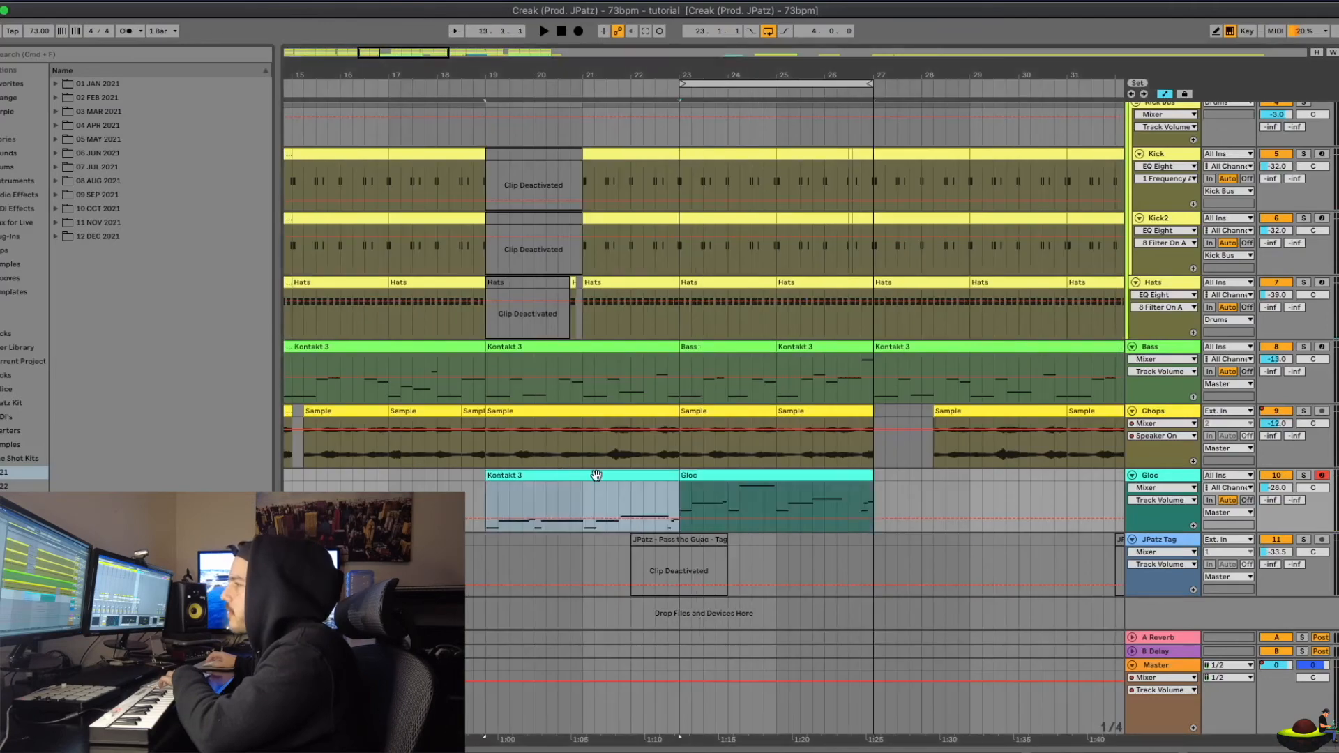
click(697, 473)
drag(632, 70, 629, 28)
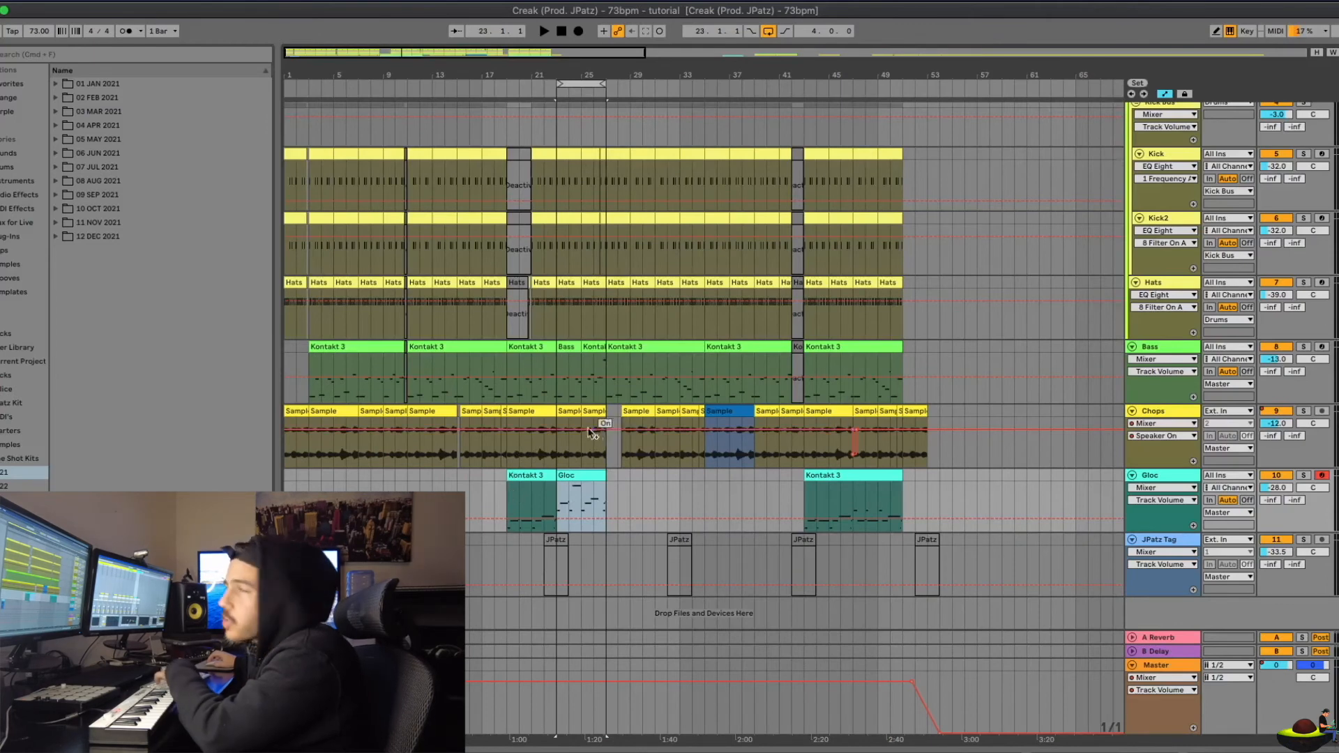
Loop the intro from bar 1 to 3 and play it.
drag(583, 82, 301, 88)
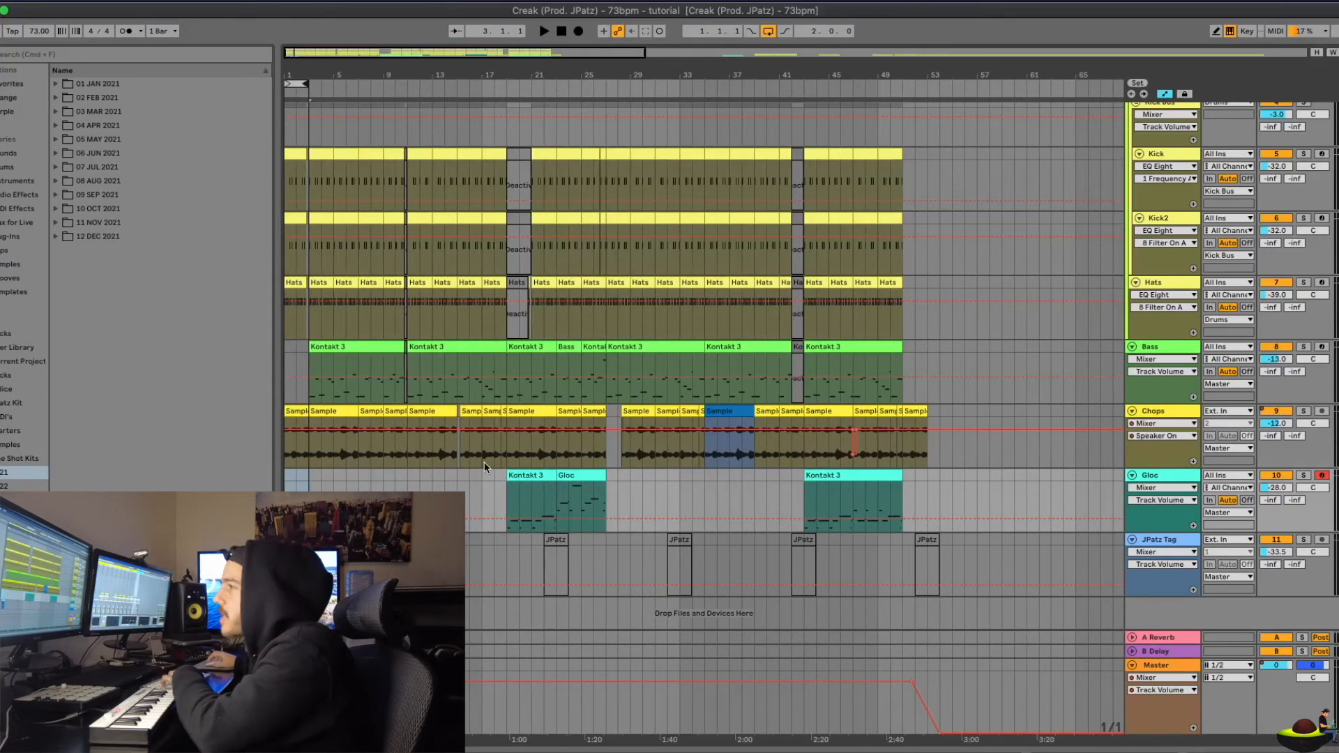
key(space)
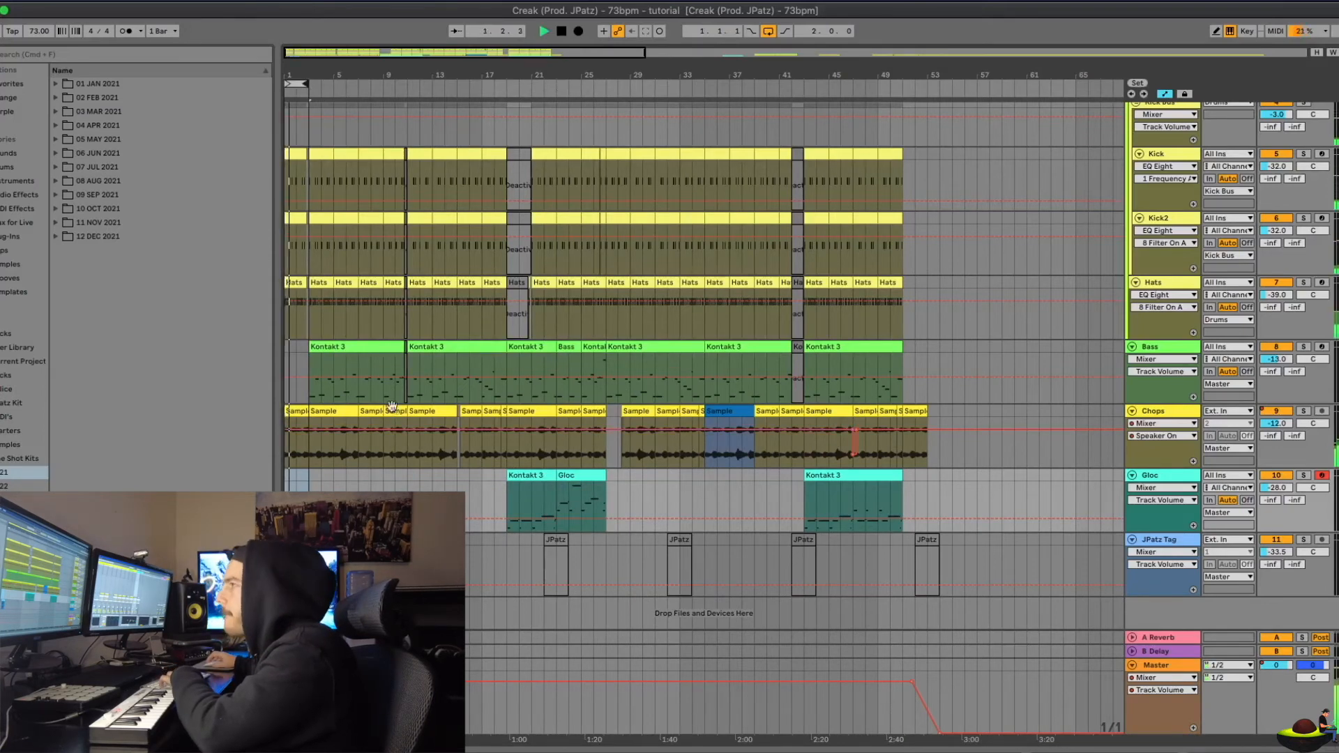
key(space)
Loop the 16-bar section from bar 3 to 19 and play its start.
drag(293, 83, 320, 83)
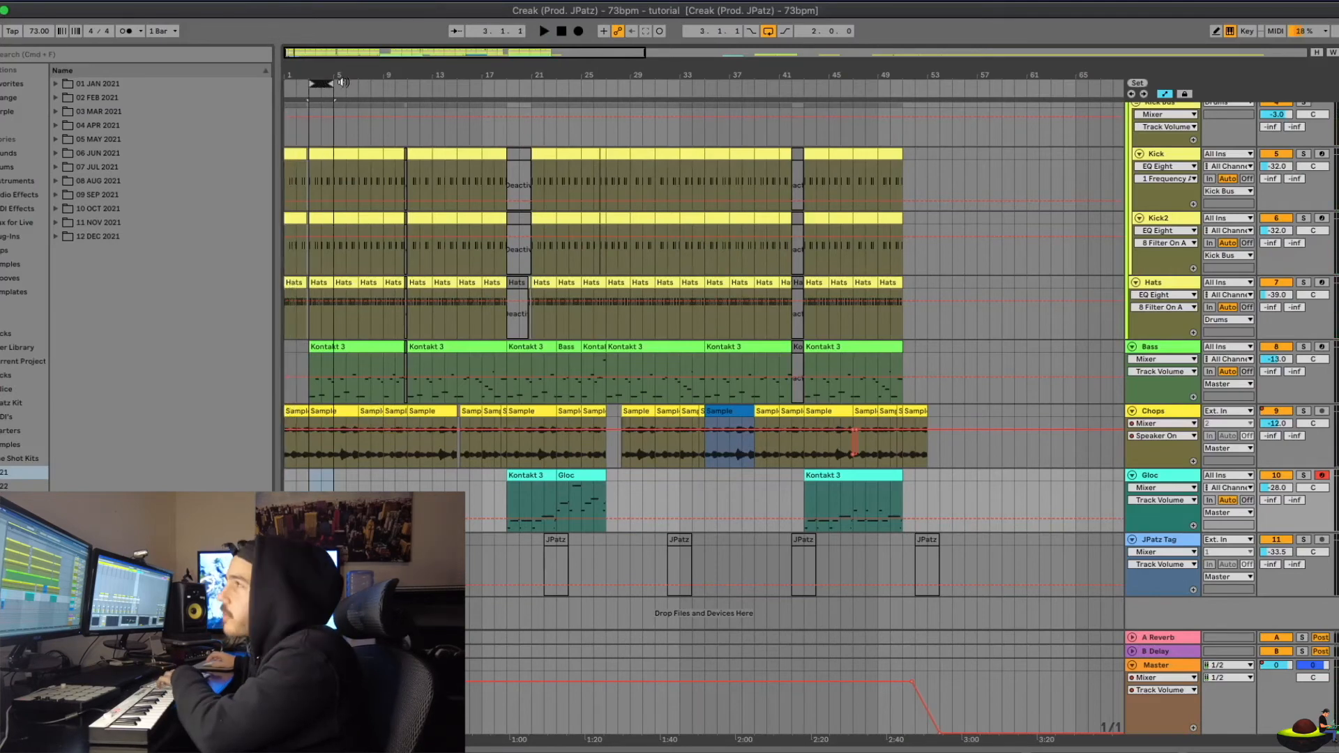
drag(330, 81, 509, 91)
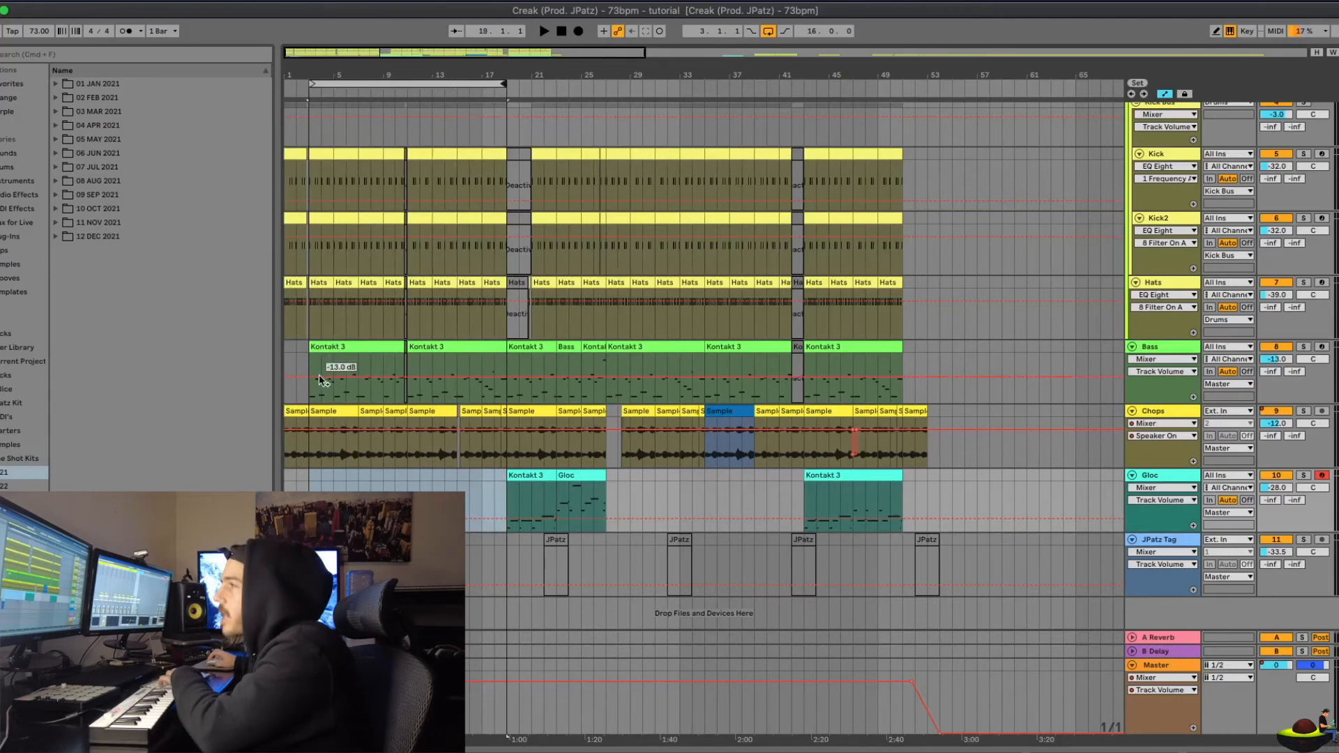
key(space)
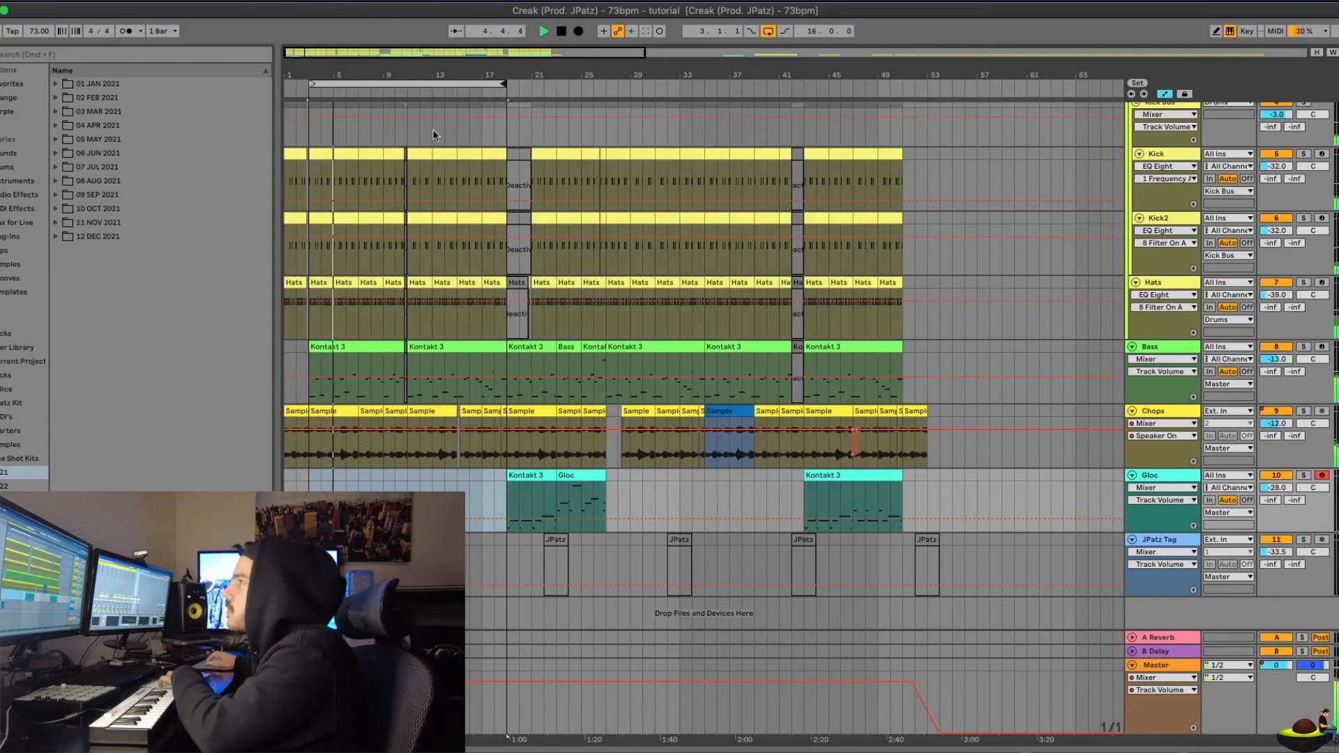
Loop the 8-bar section from bar 19 to 27, select its deactivated Kick clip, and play the section.
drag(372, 82, 541, 80)
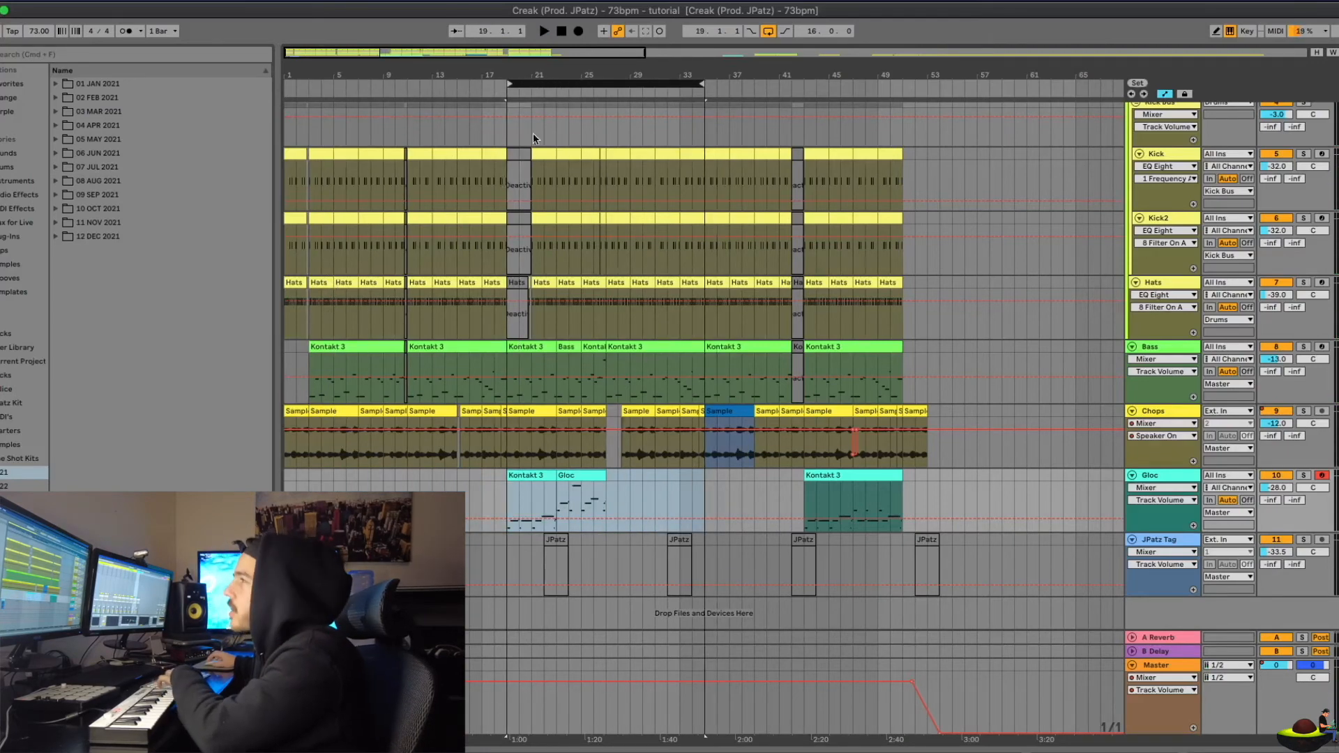
drag(518, 74, 518, 119)
drag(971, 82, 724, 143)
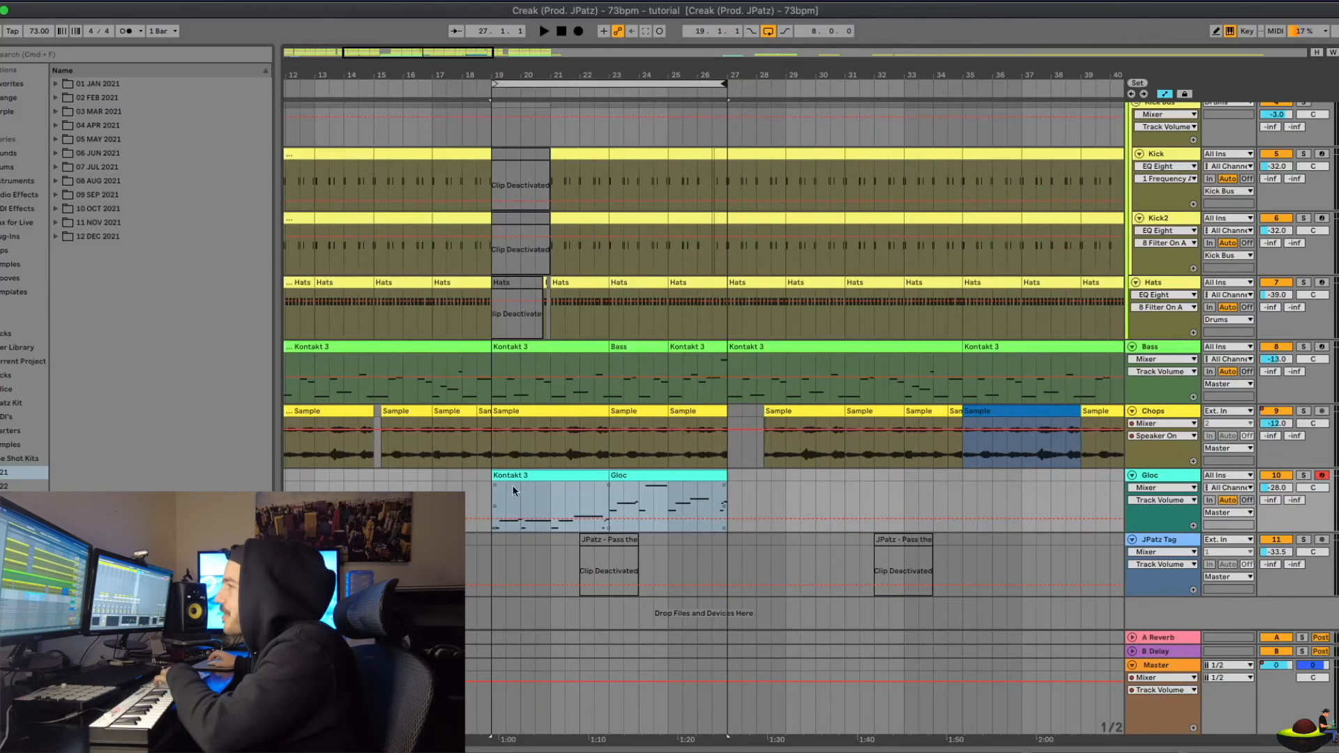
click(505, 157)
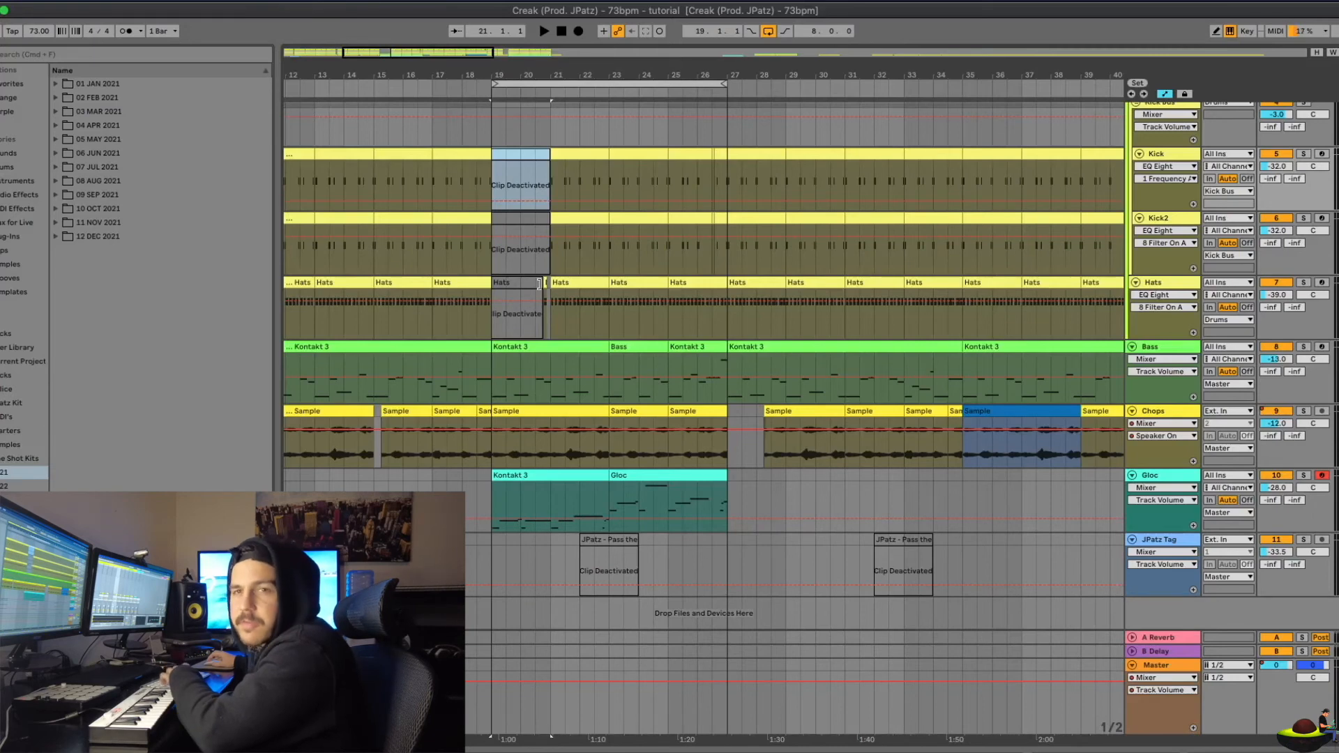
key(space)
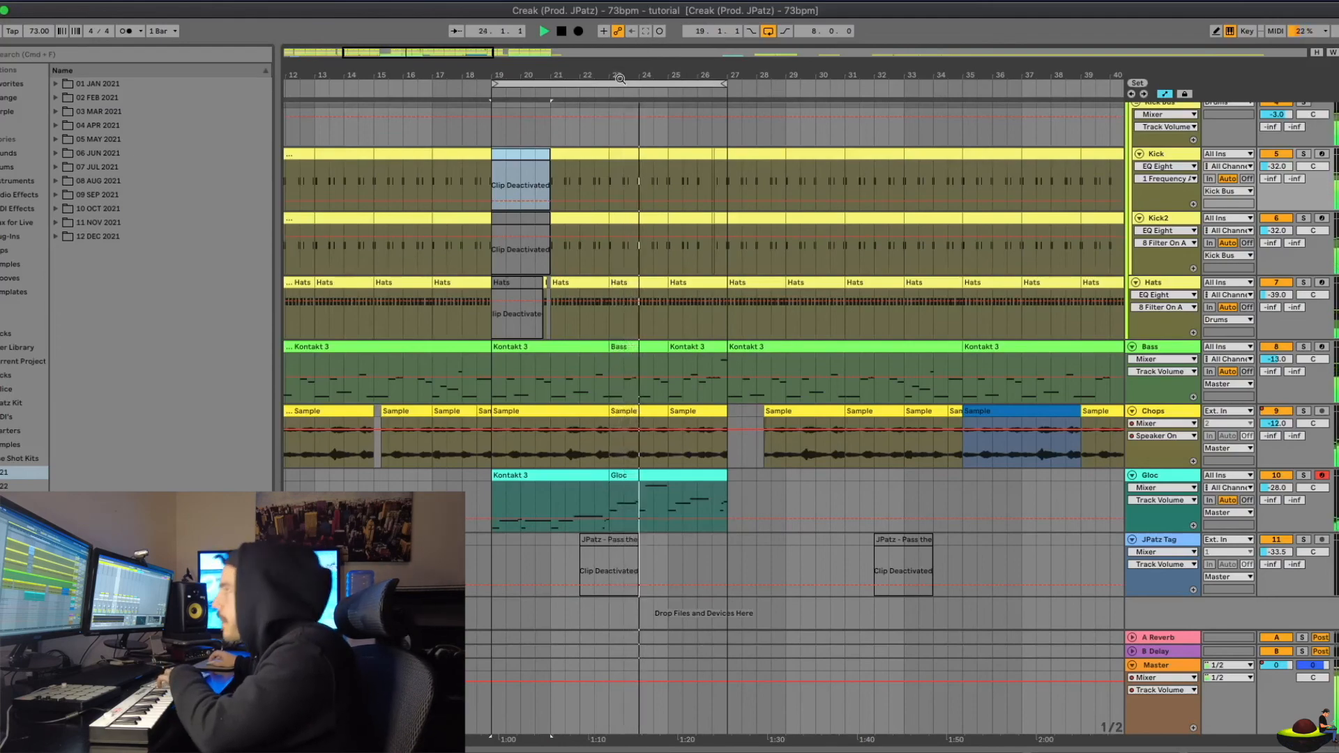
Stop playback, loop 16 bars from bar 42, and mark the last Kick section and the empty Kick bars from 51 to 53.
drag(620, 78, 1034, 97)
key(space)
click(986, 152)
click(900, 151)
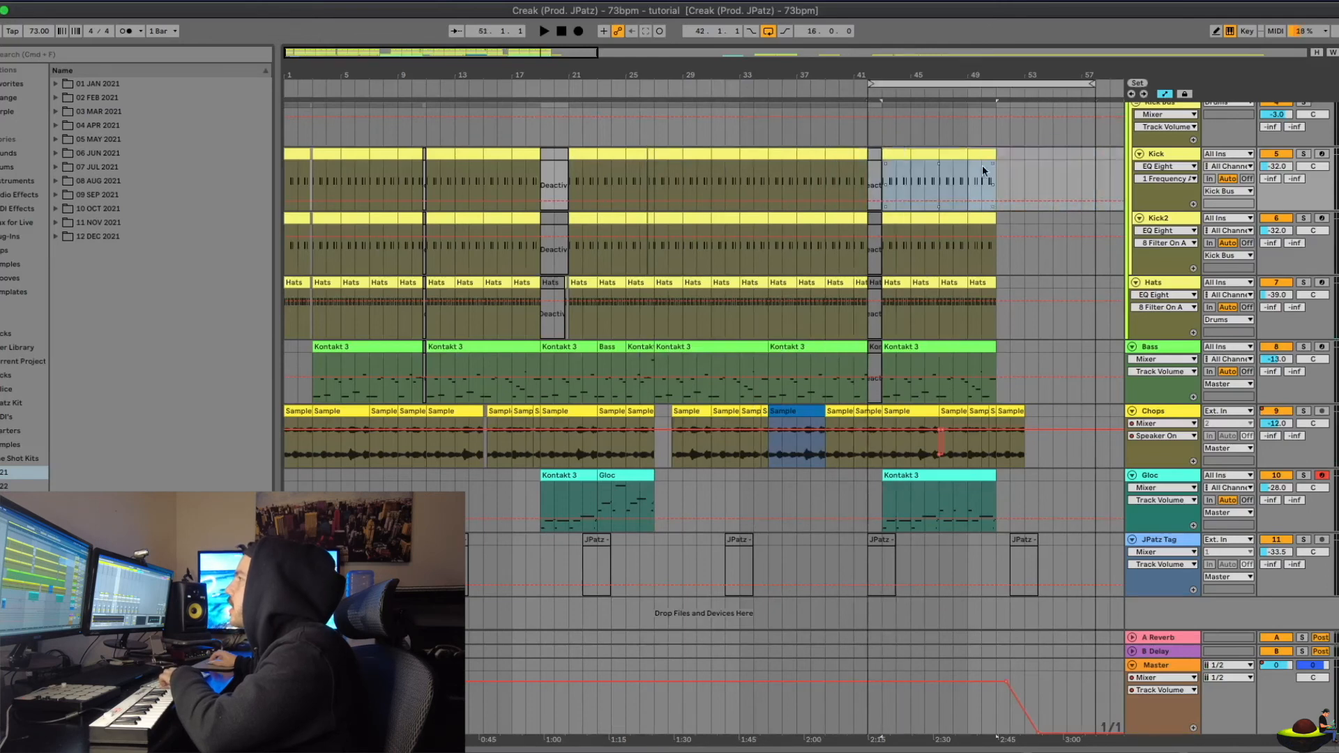
drag(997, 165, 1024, 159)
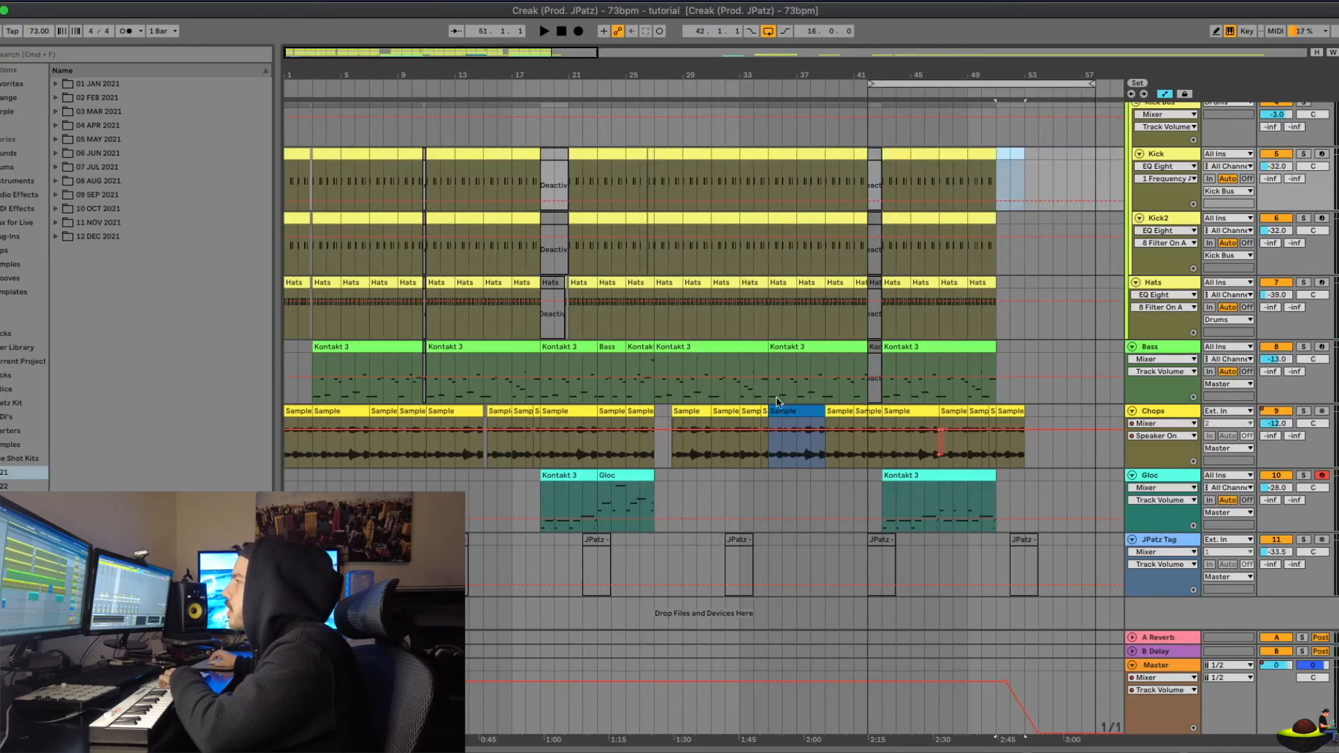
Play the arrangement briefly from the blue Sample clip at bar 35 on the Chops track.
click(732, 413)
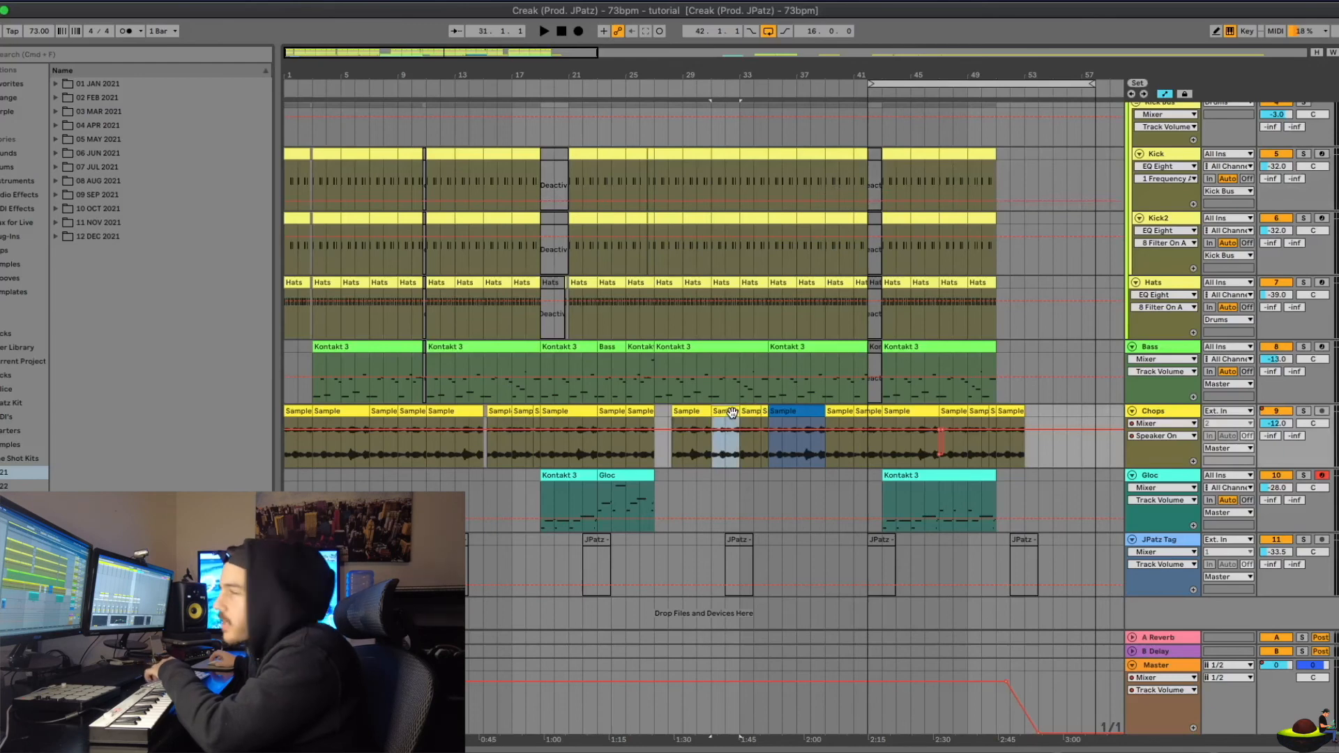
click(792, 412)
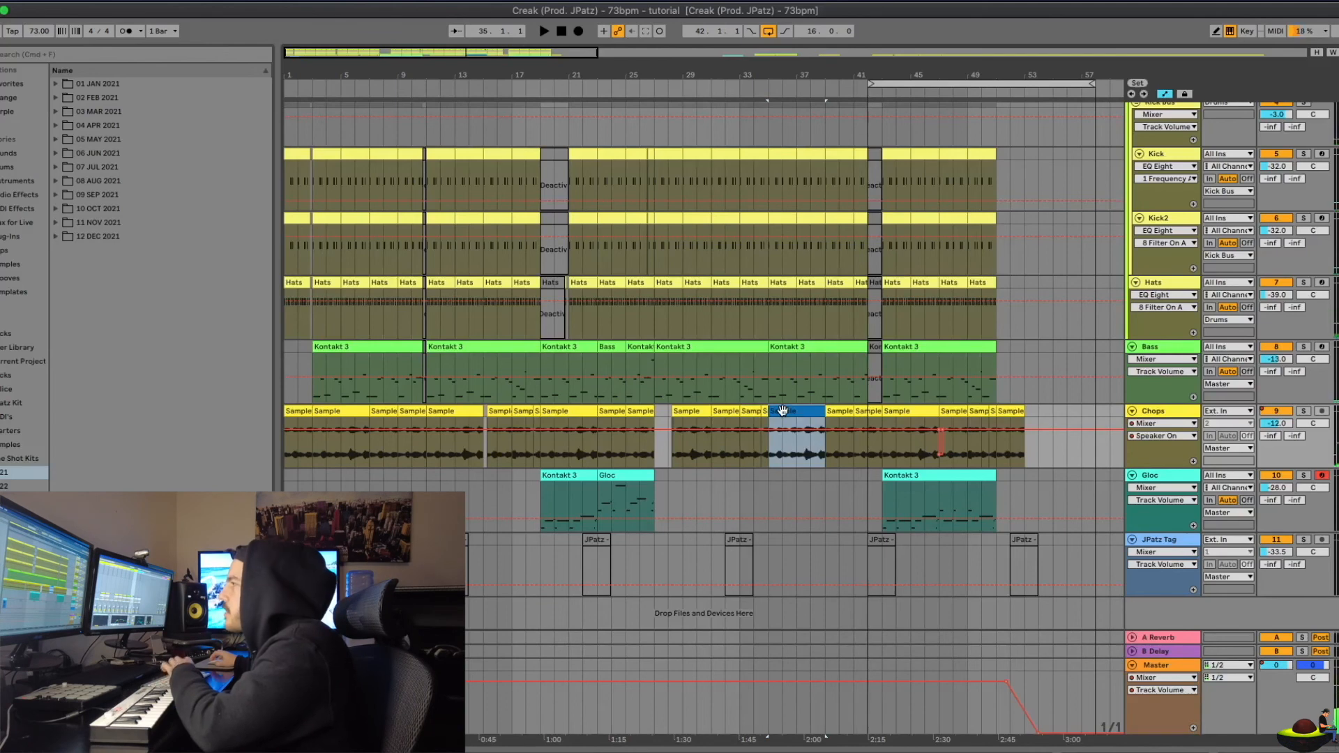
key(space)
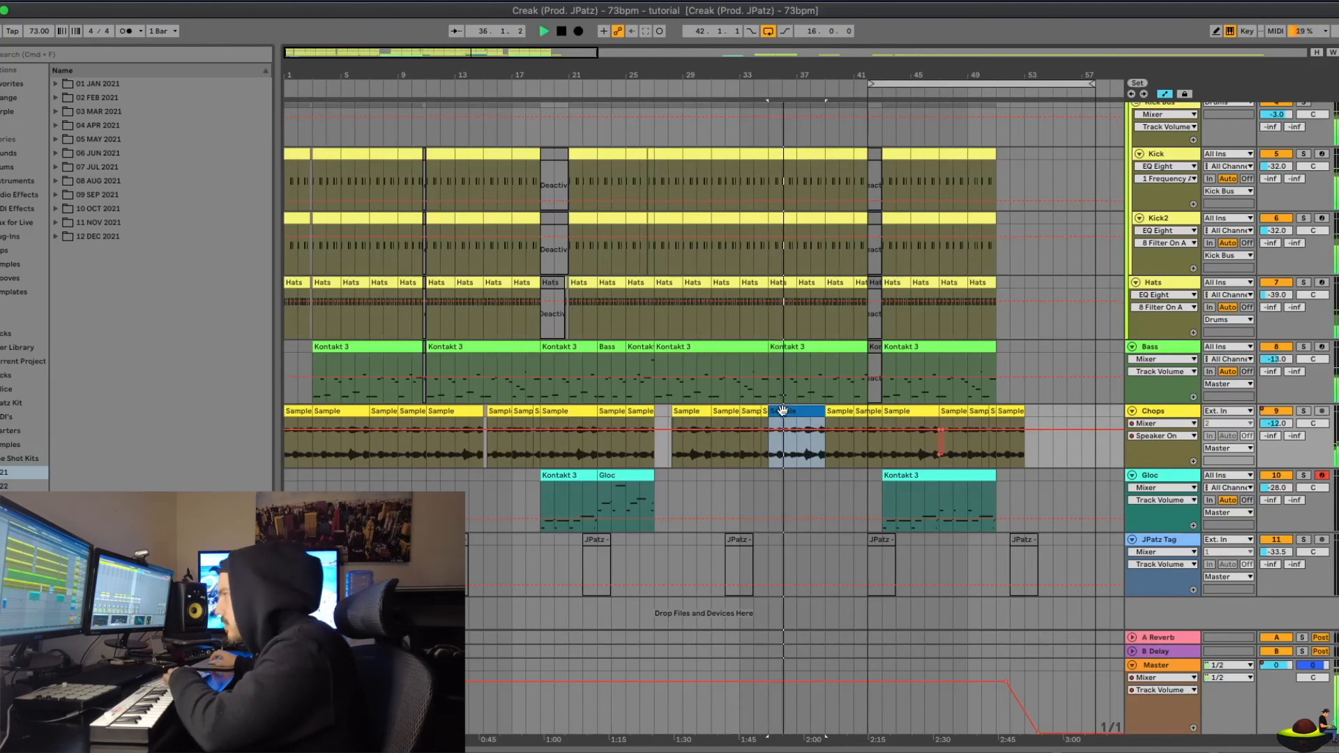
key(space)
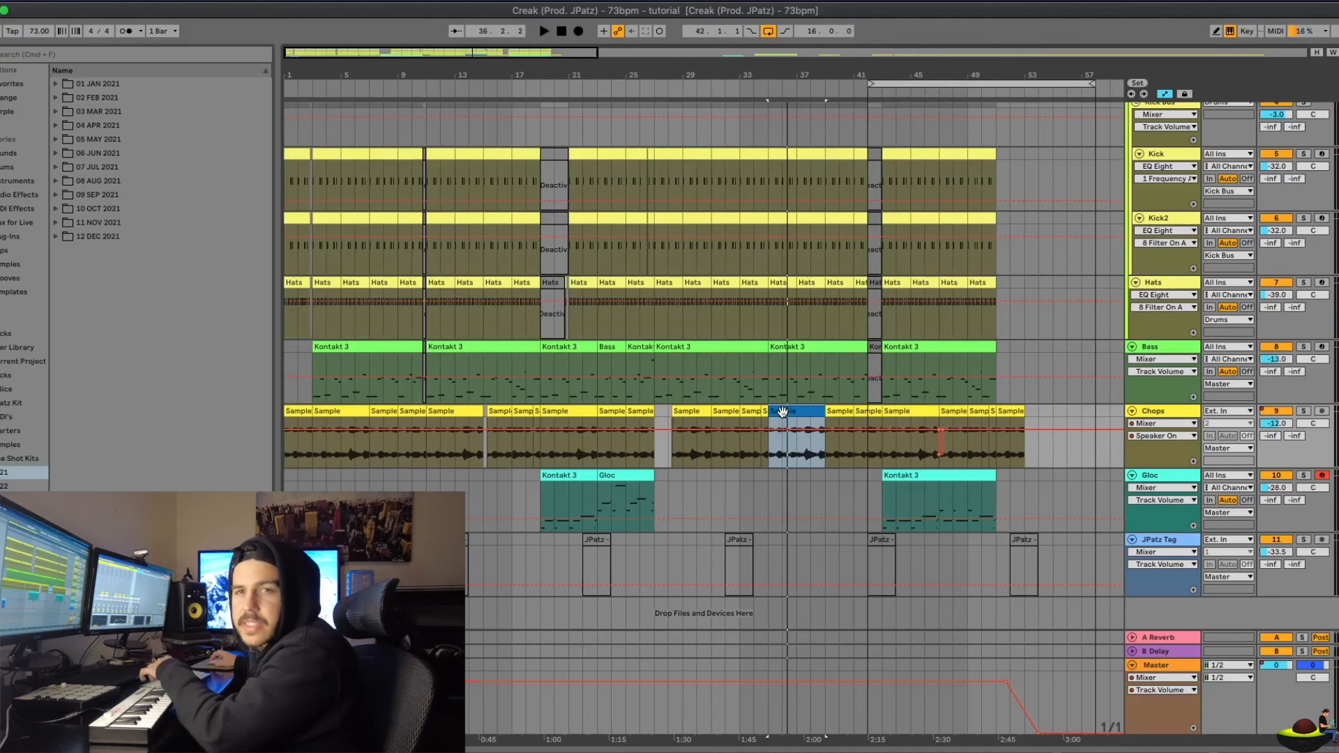